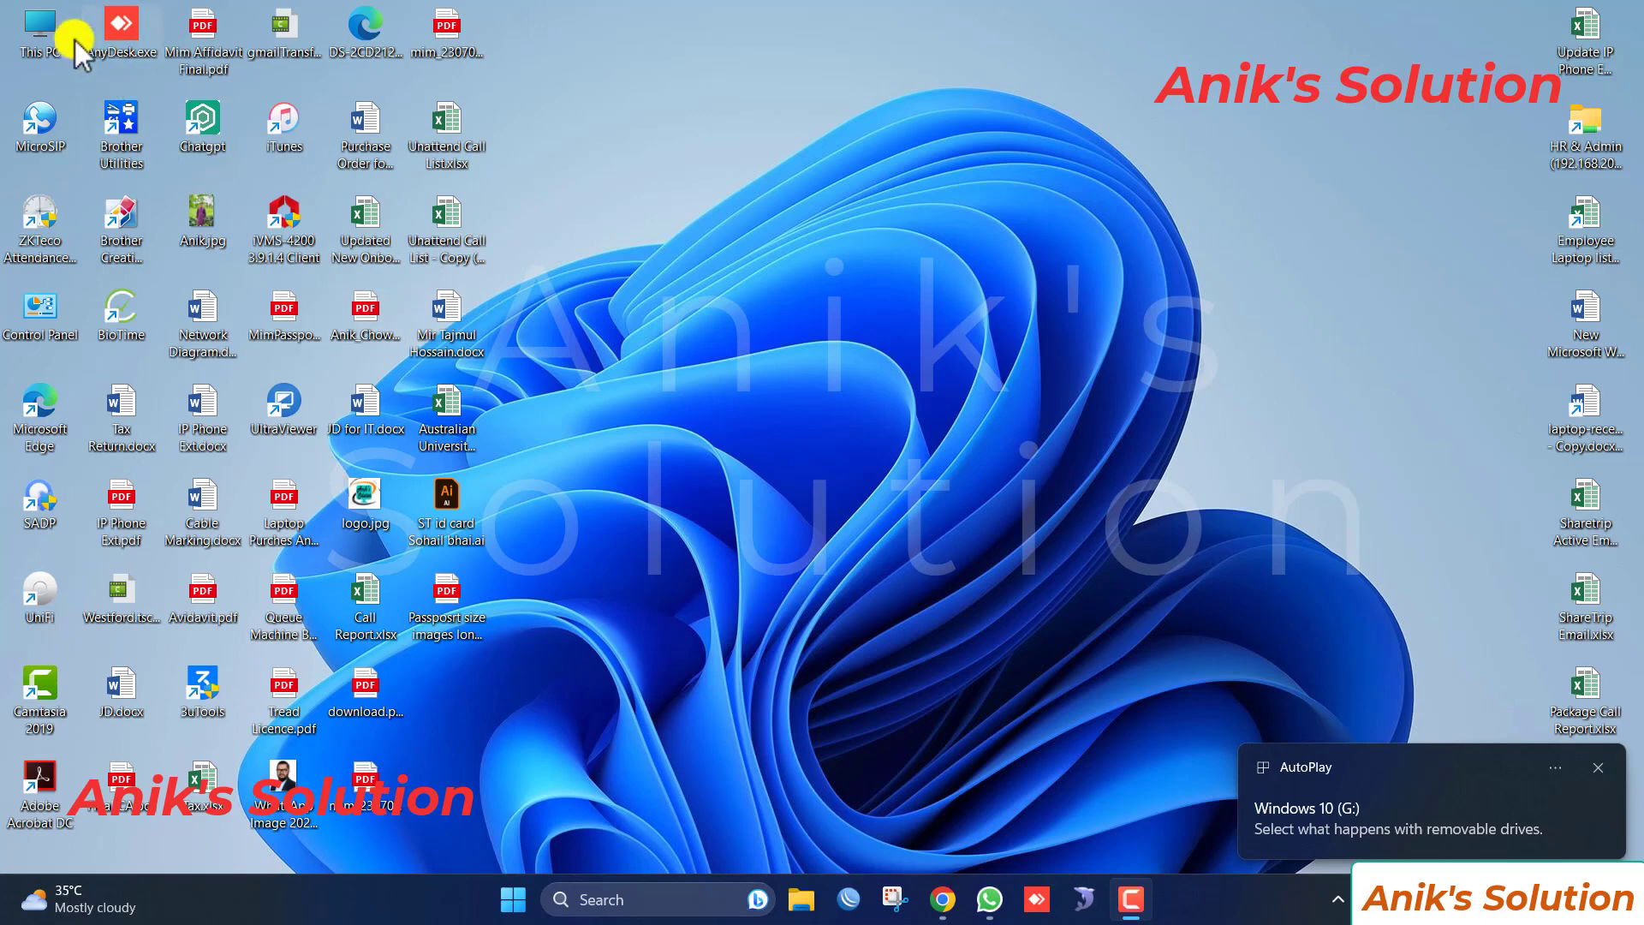
# Check the connected drives in This PC, including the removable drive G:, and close the window
pyautogui.doubleClick(39, 32)
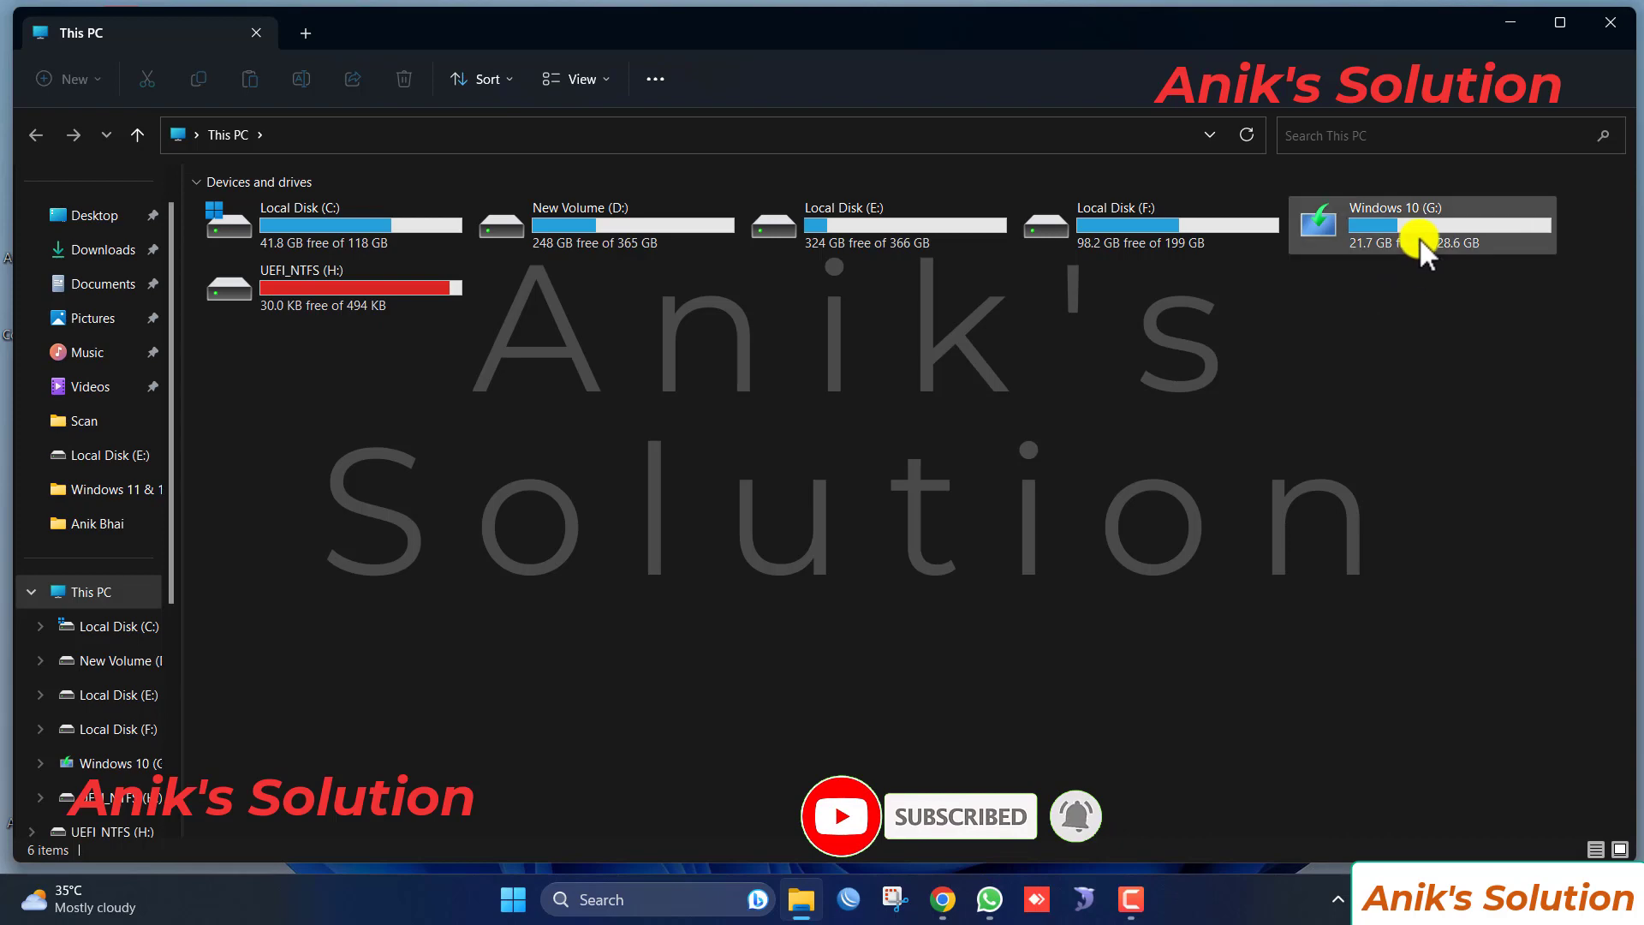
pyautogui.click(1613, 26)
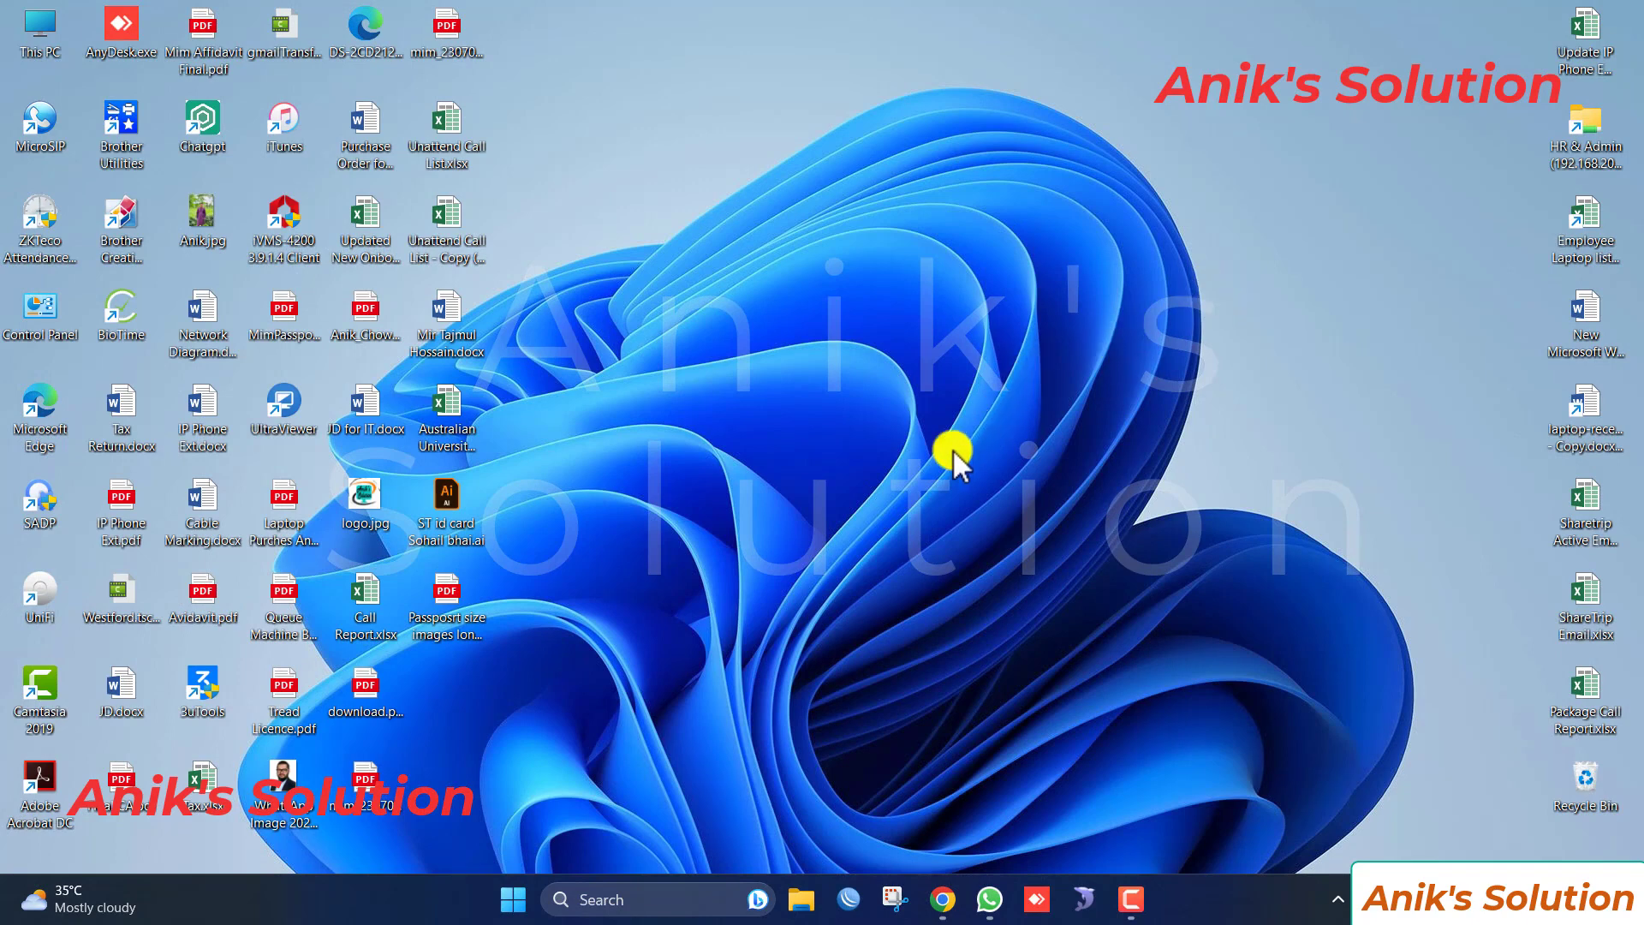
# Launch the Local Group Policy Editor by executing gpedit.msc from the Run dialog
pyautogui.click(624, 899)
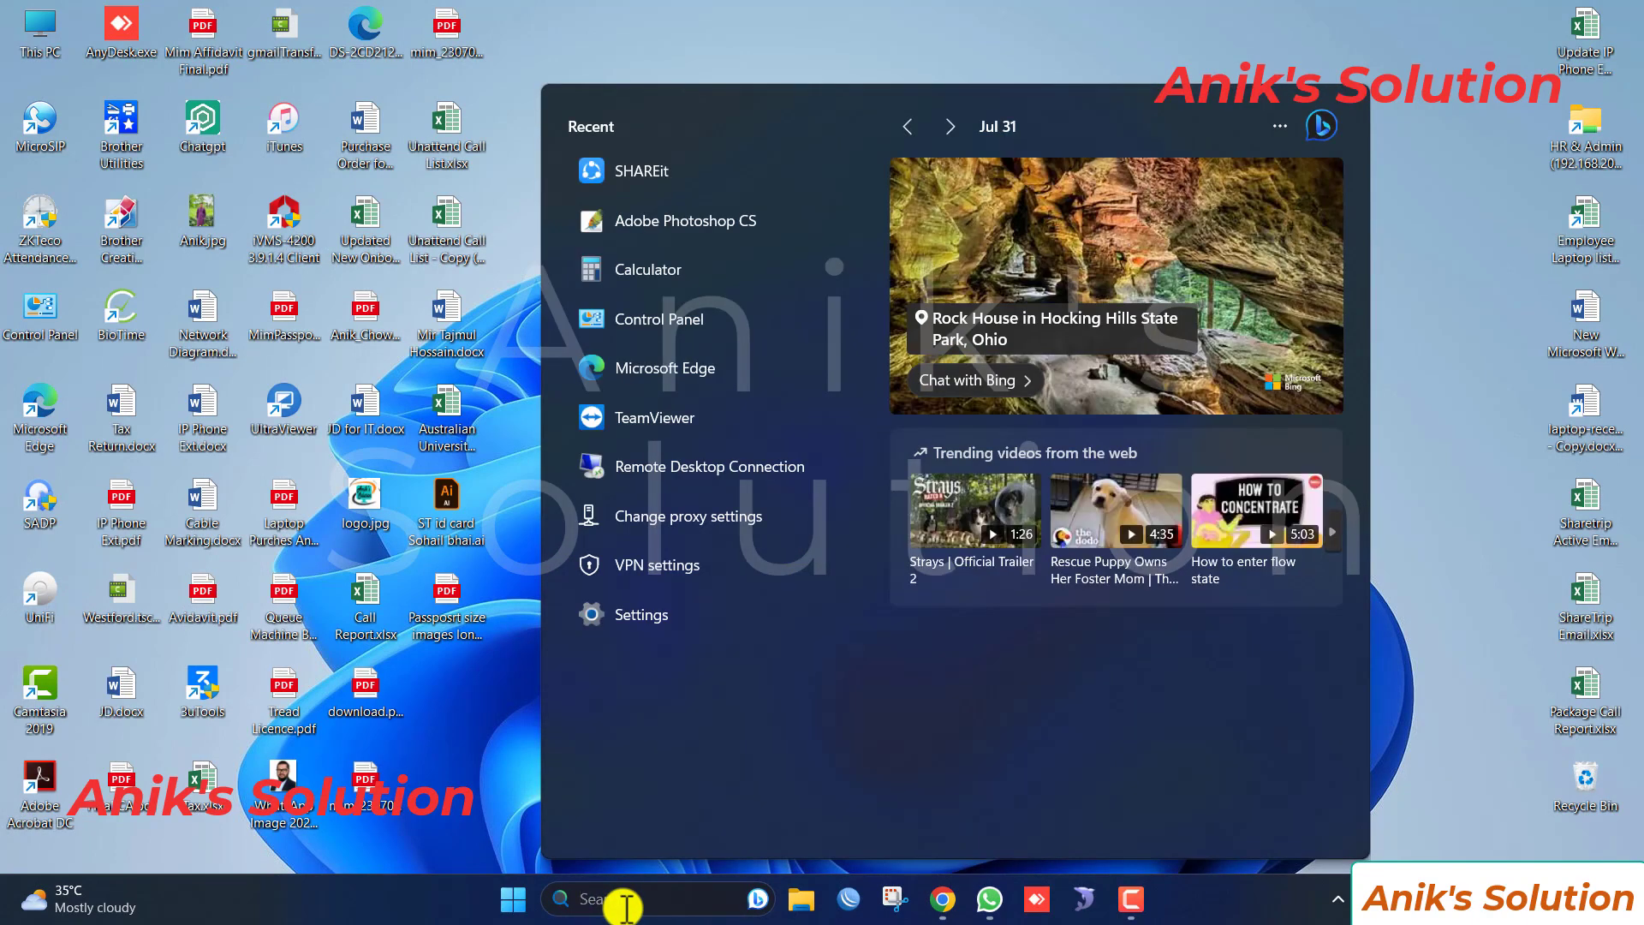
pyautogui.write('eum')
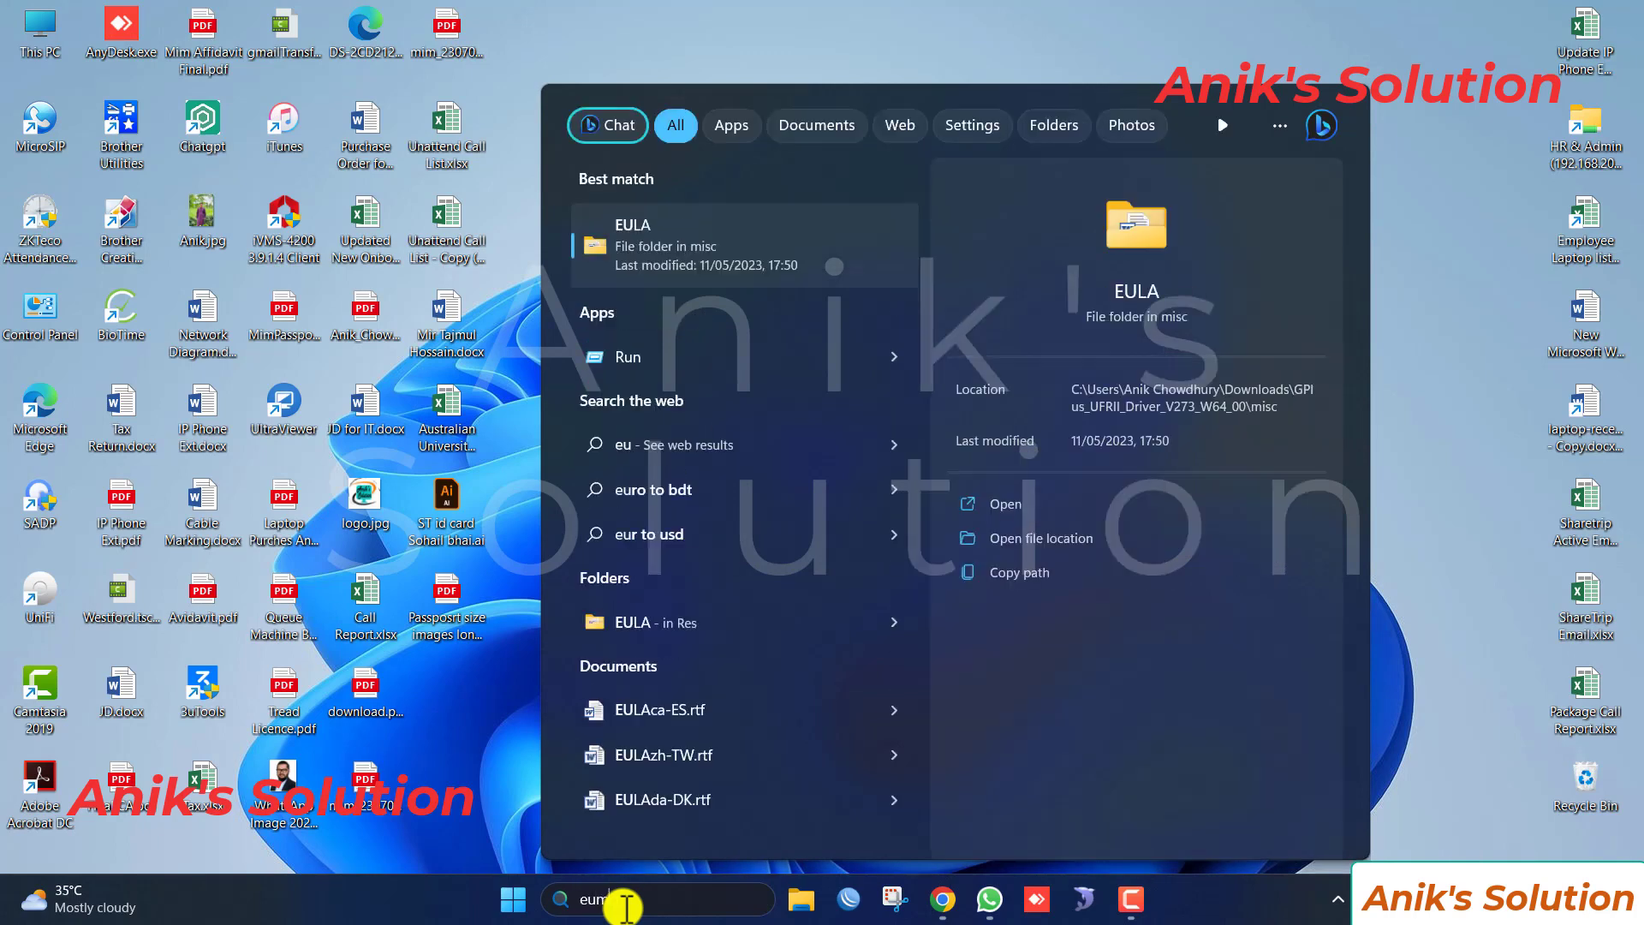
pyautogui.press('BackSpace')
pyautogui.press('BackSpace')
pyautogui.press('BackSpace')
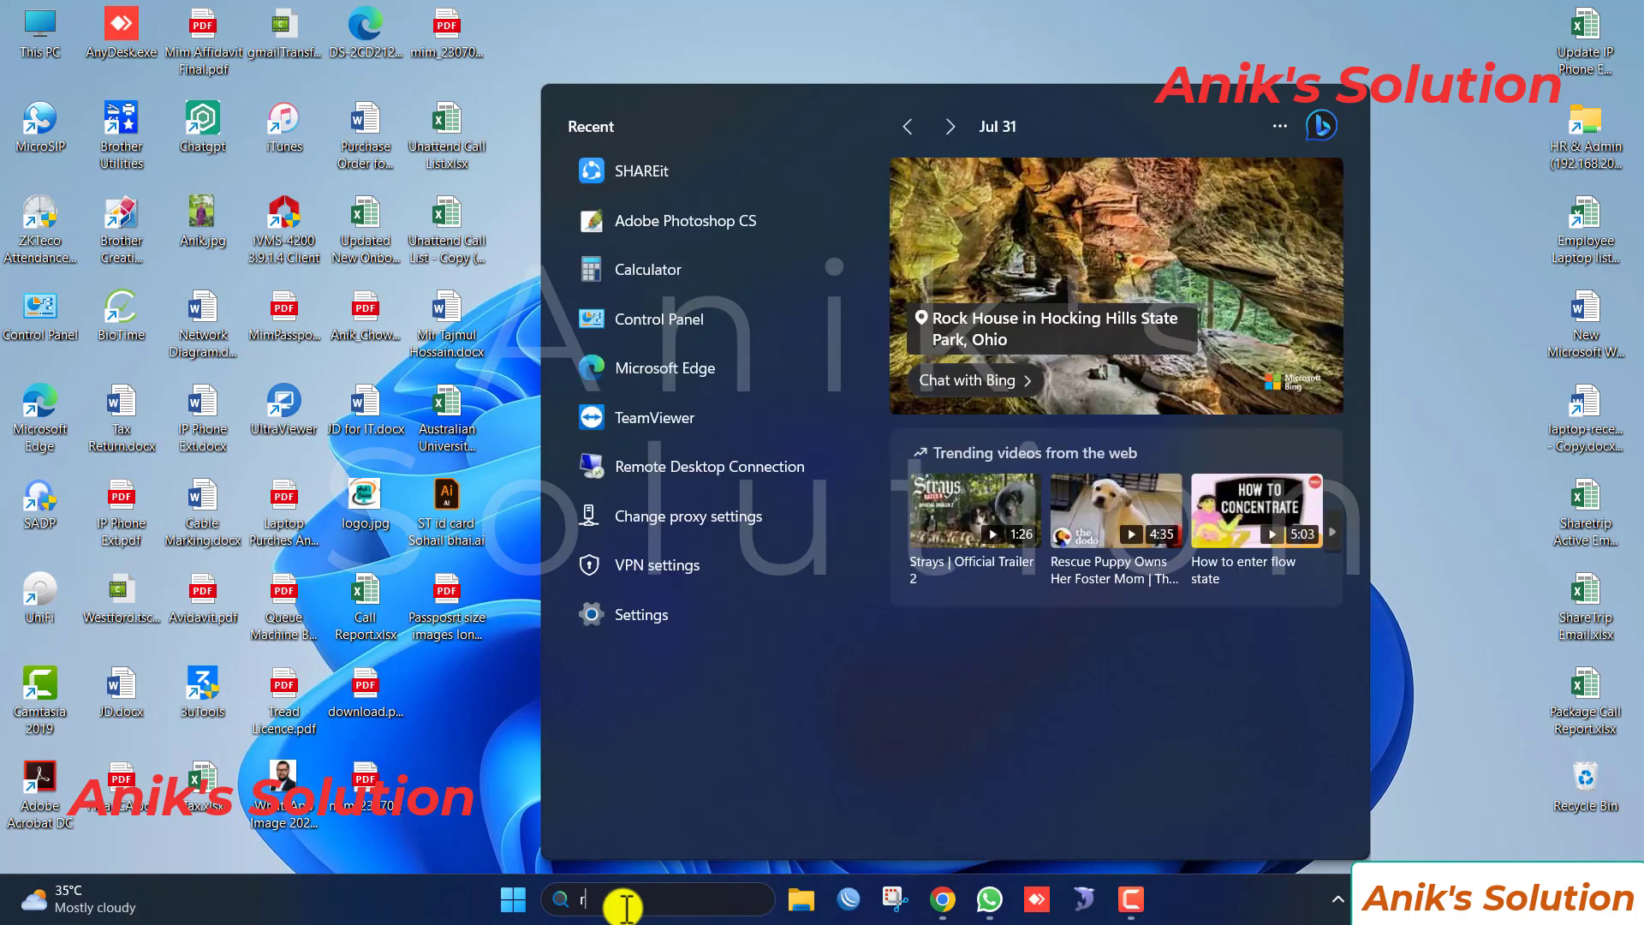
pyautogui.write('rum')
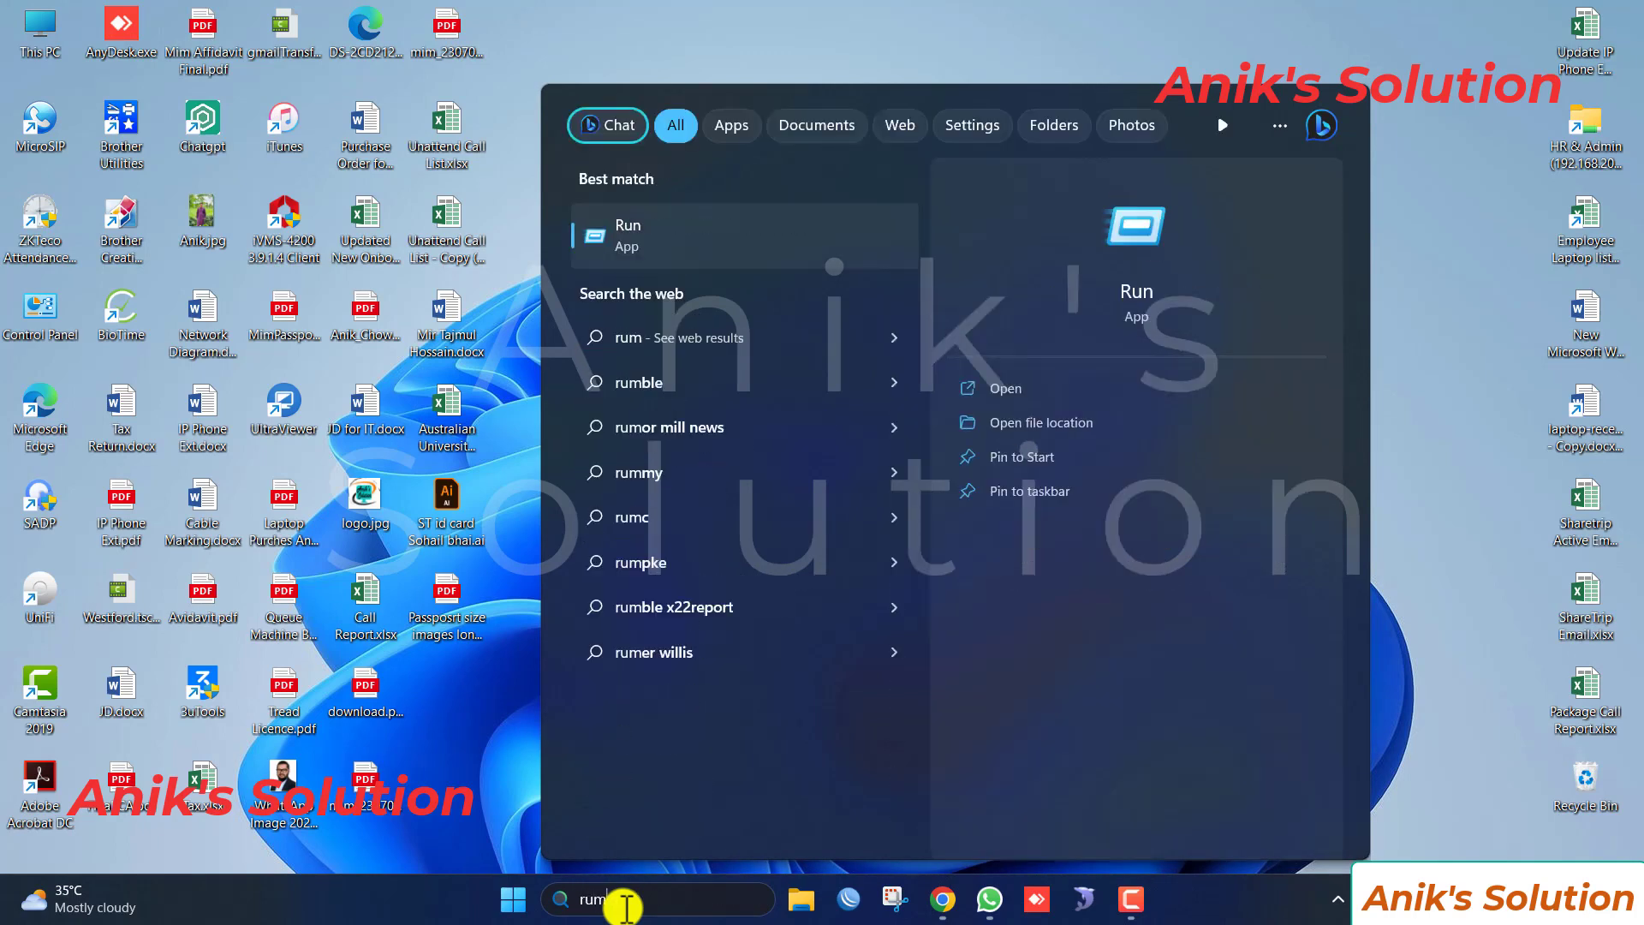
pyautogui.click(664, 233)
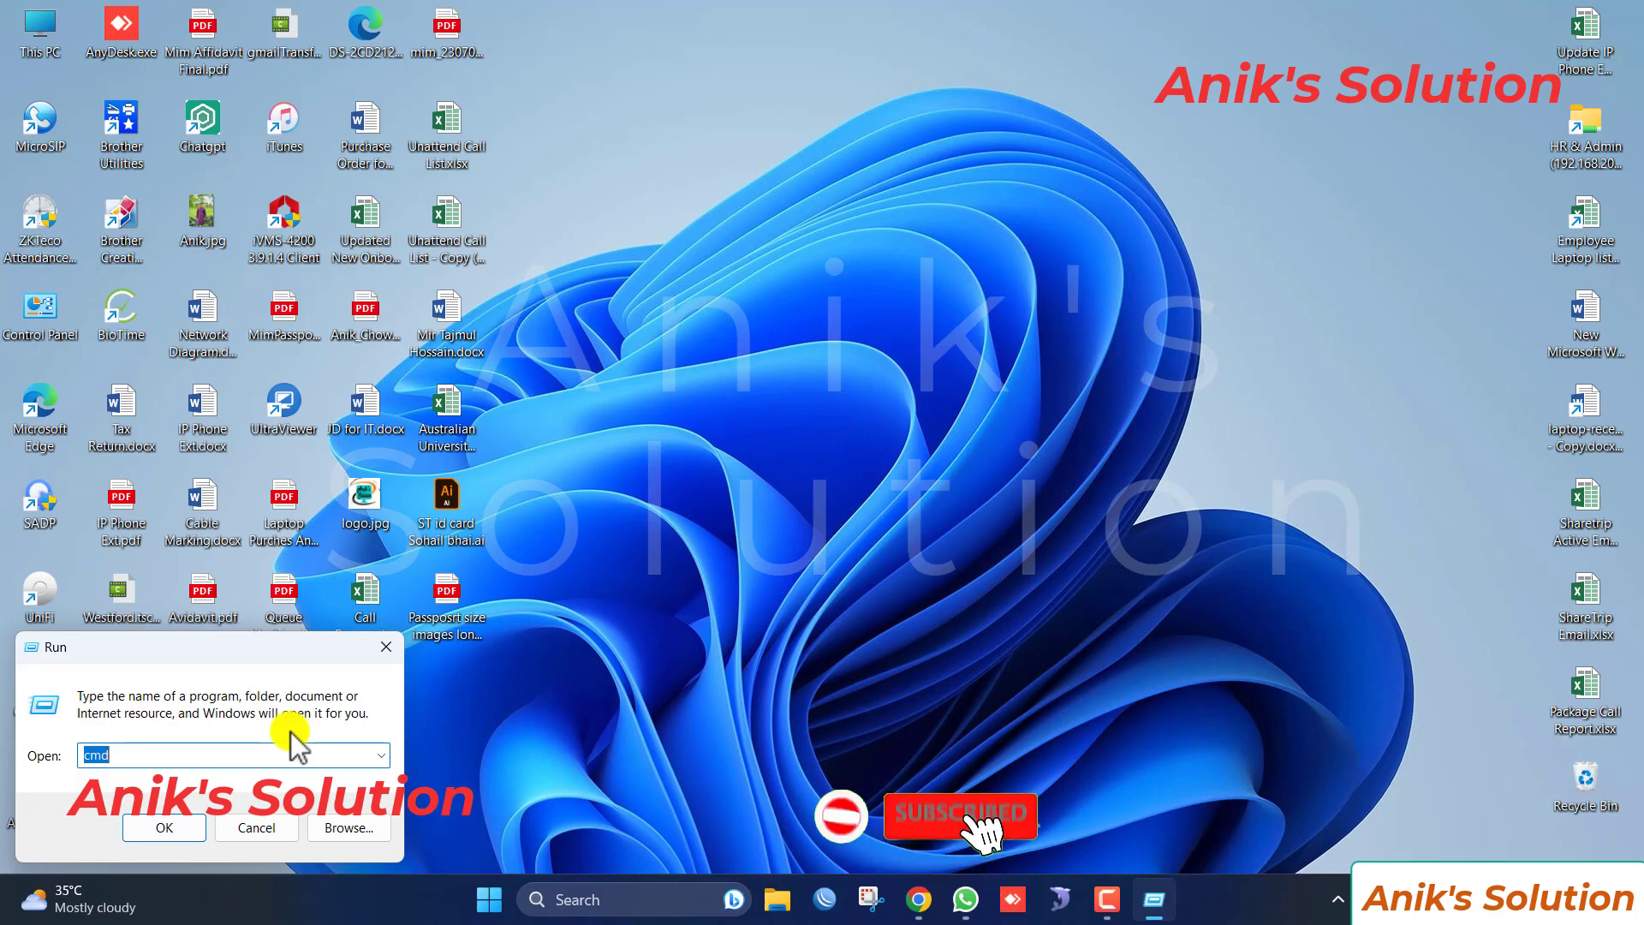
pyautogui.write('gped')
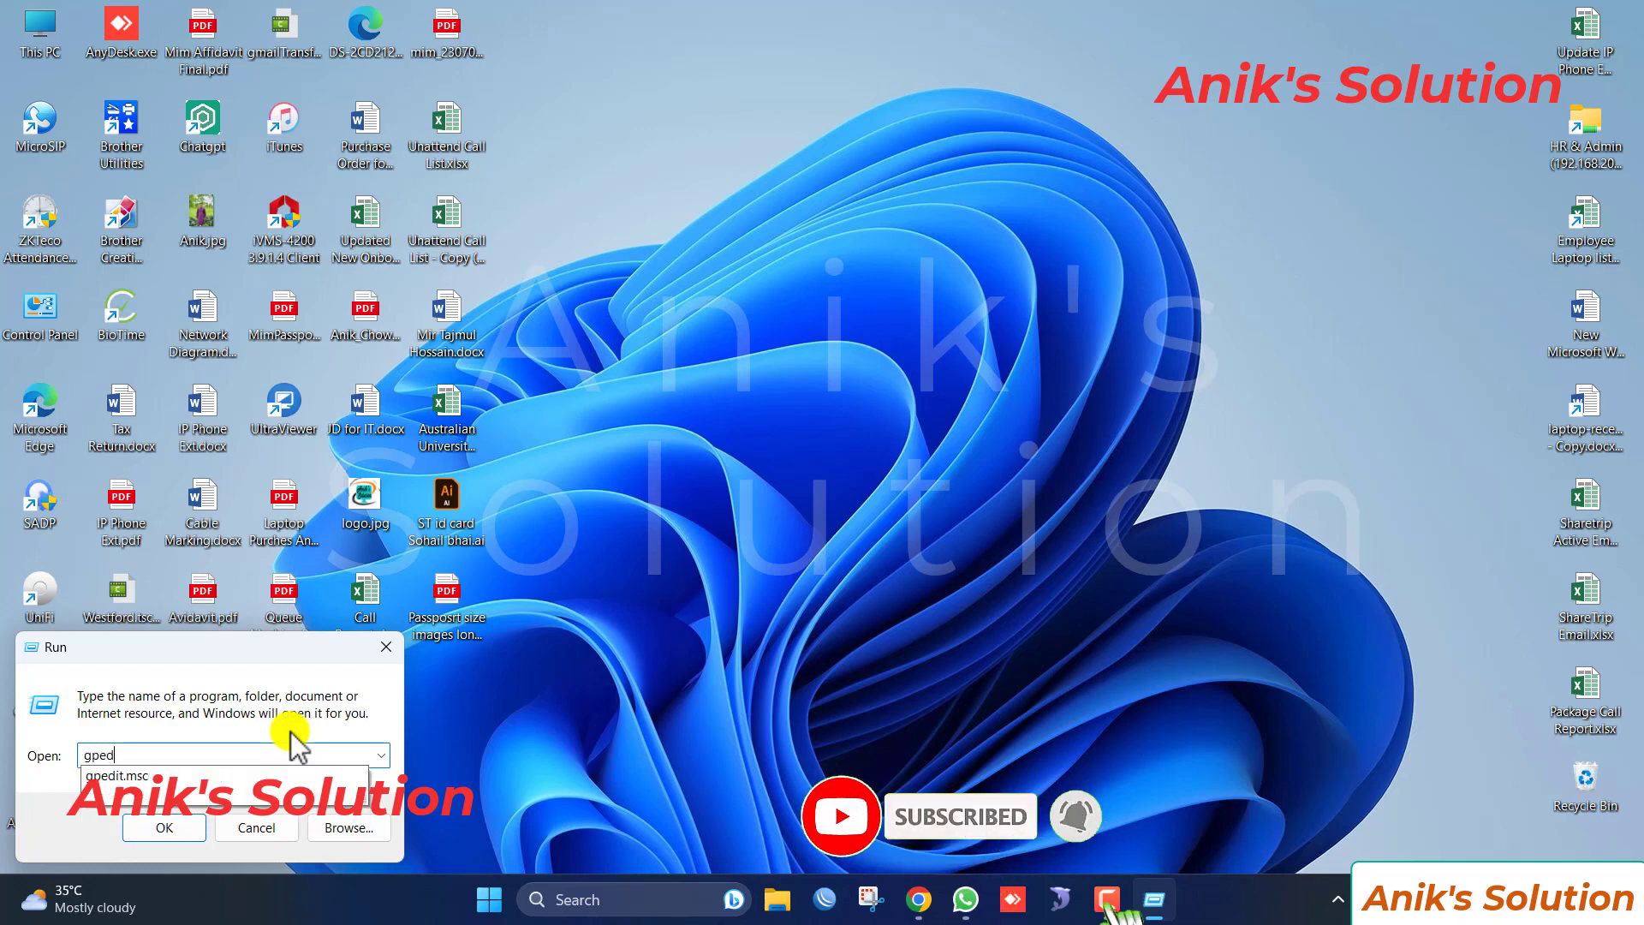
pyautogui.write('it.msc')
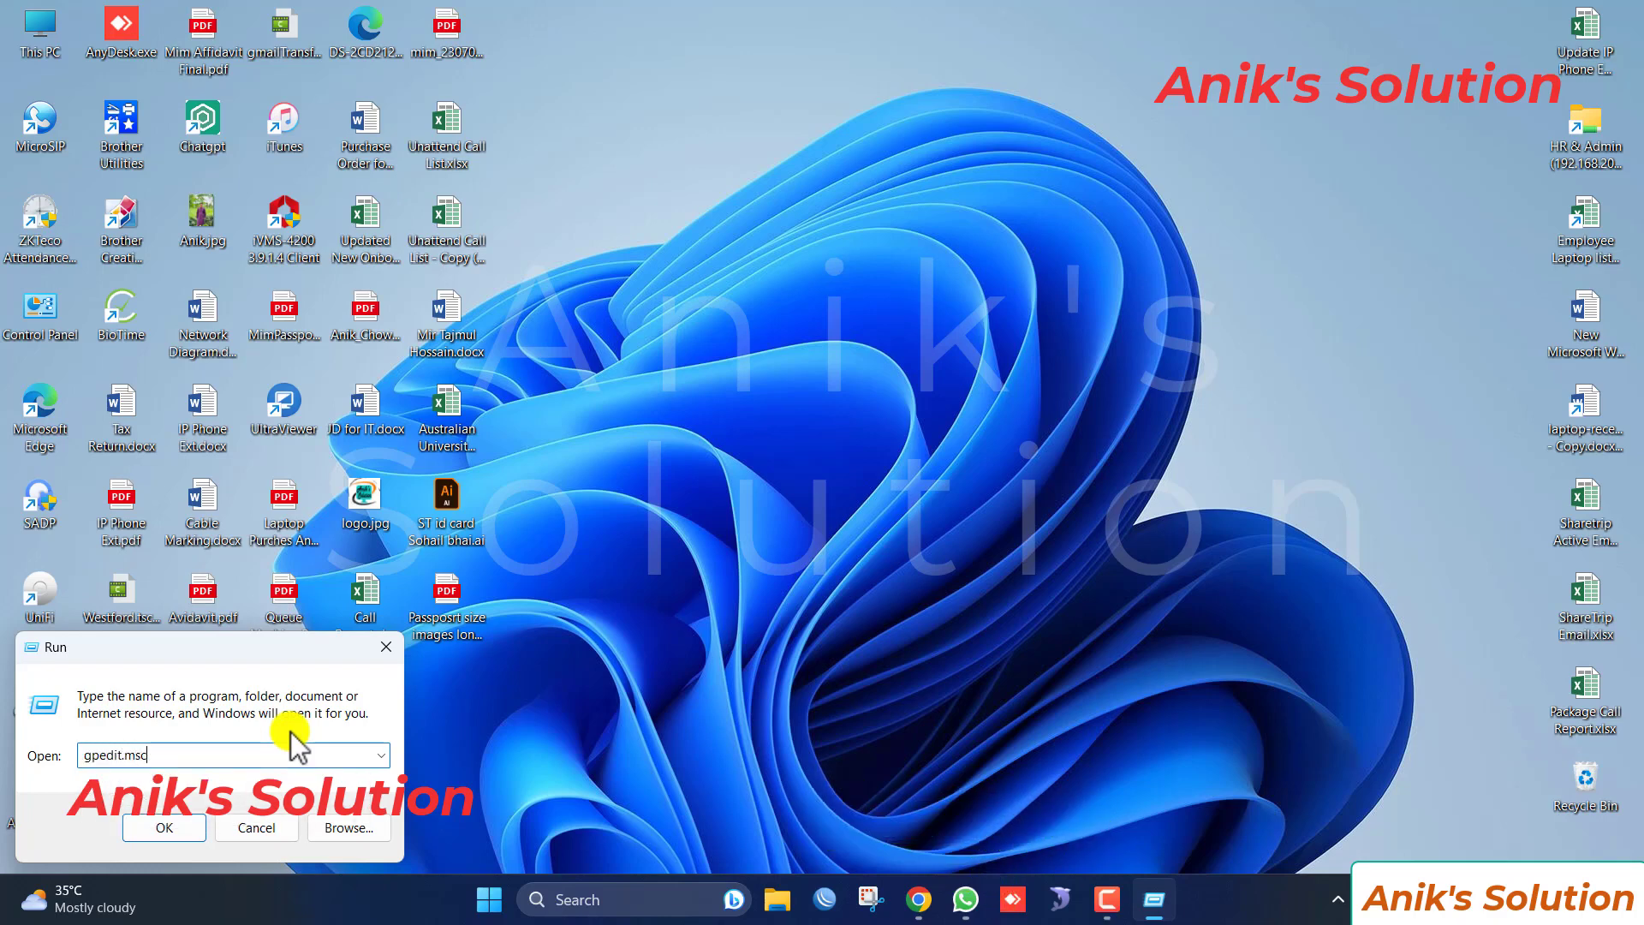
pyautogui.press('Return')
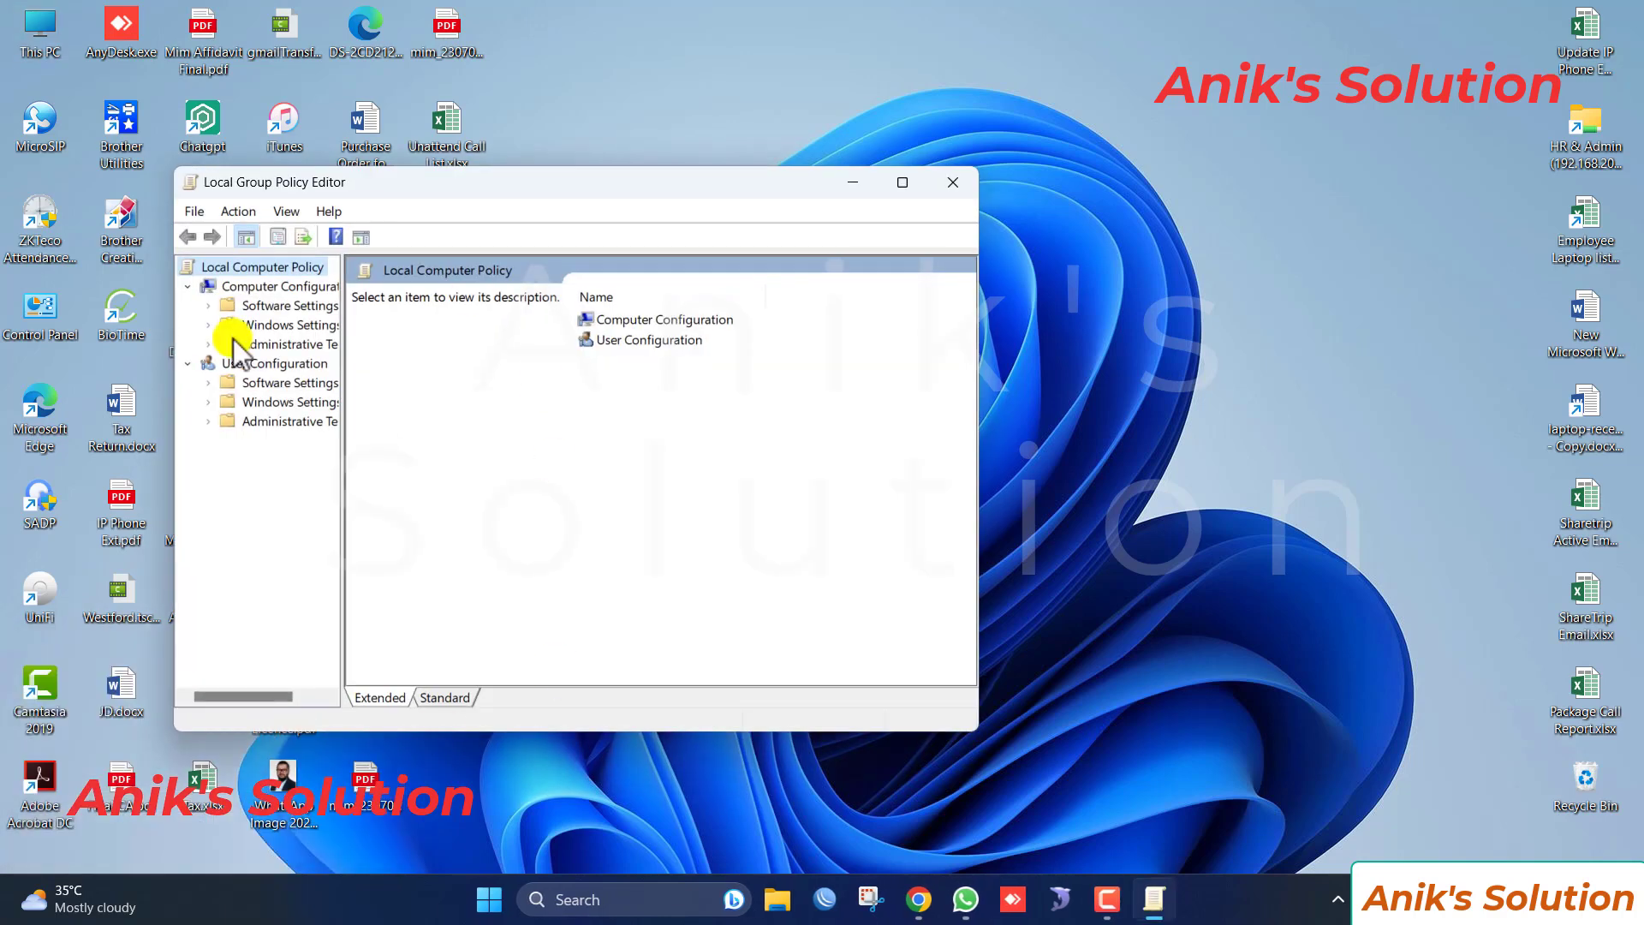
# Maximize the editor, widen its tree pane, and show the Removable Storage Access policies under Computer Configuration > Administrative Templates > System
pyautogui.click(895, 183)
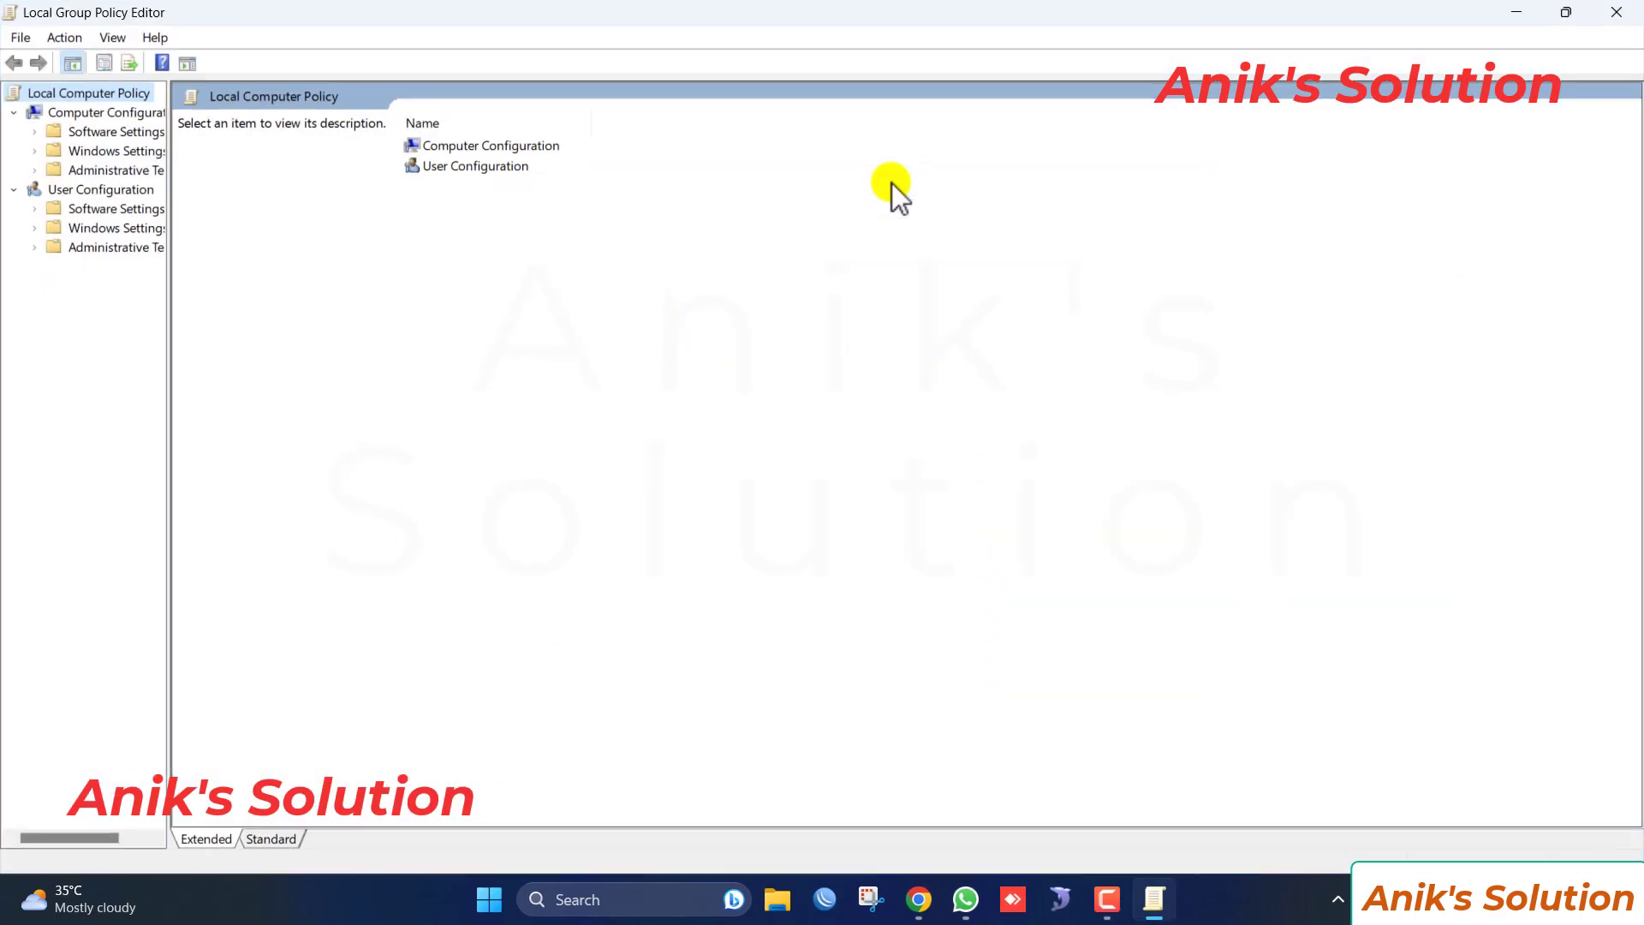
pyautogui.moveTo(165, 377); pyautogui.dragTo(315, 396)
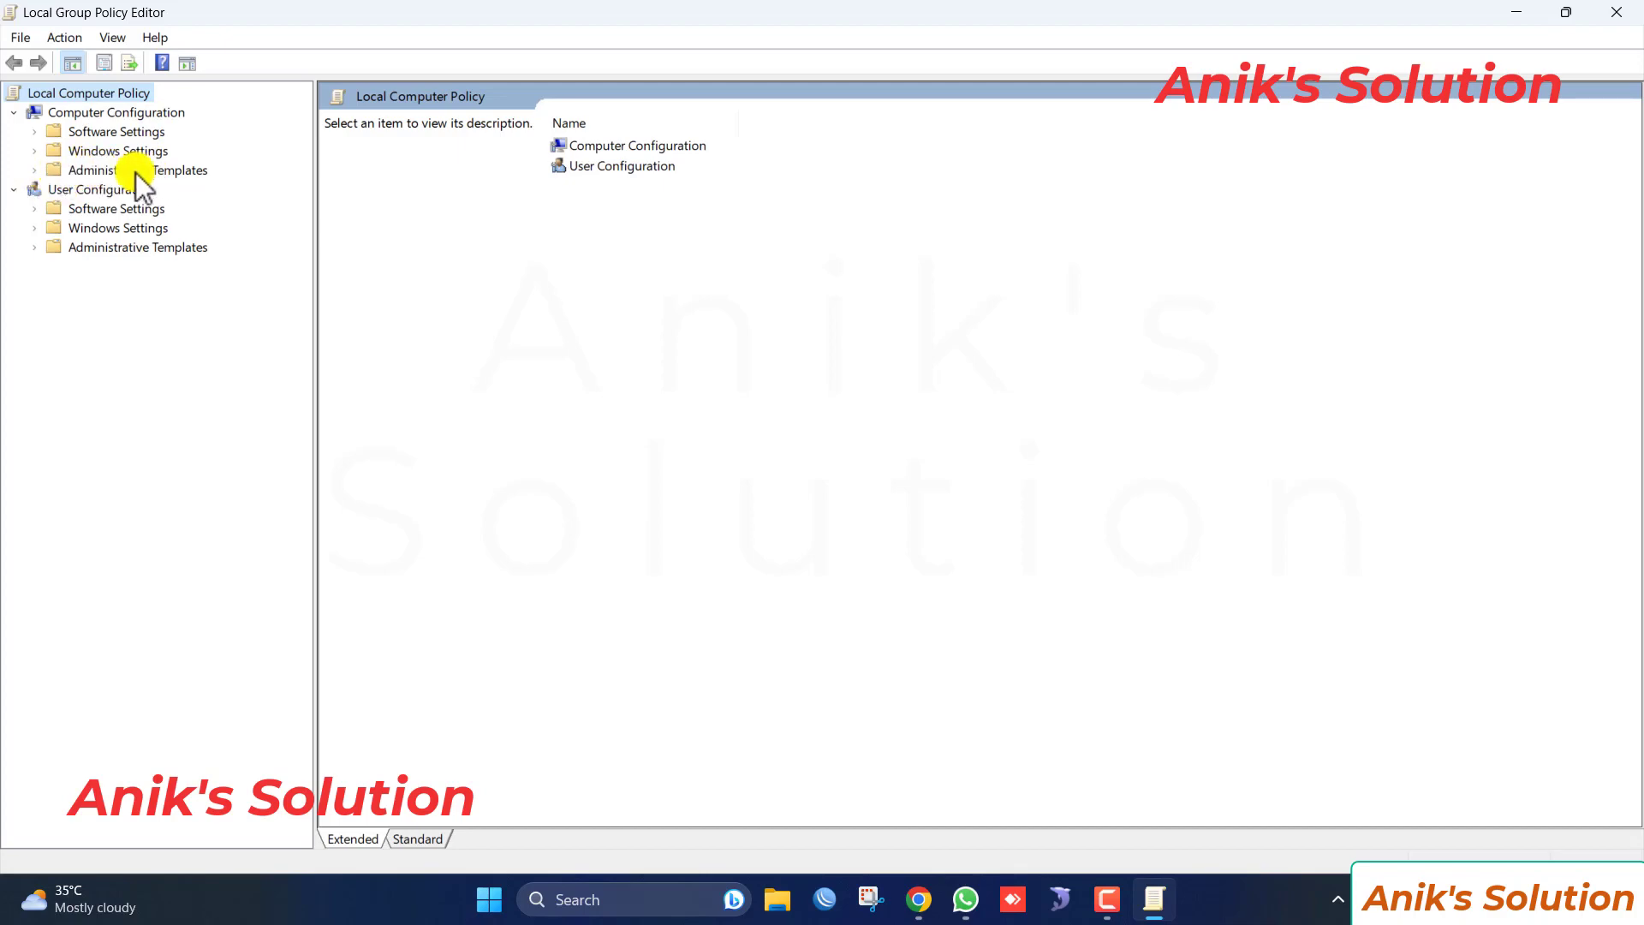
pyautogui.click(34, 170)
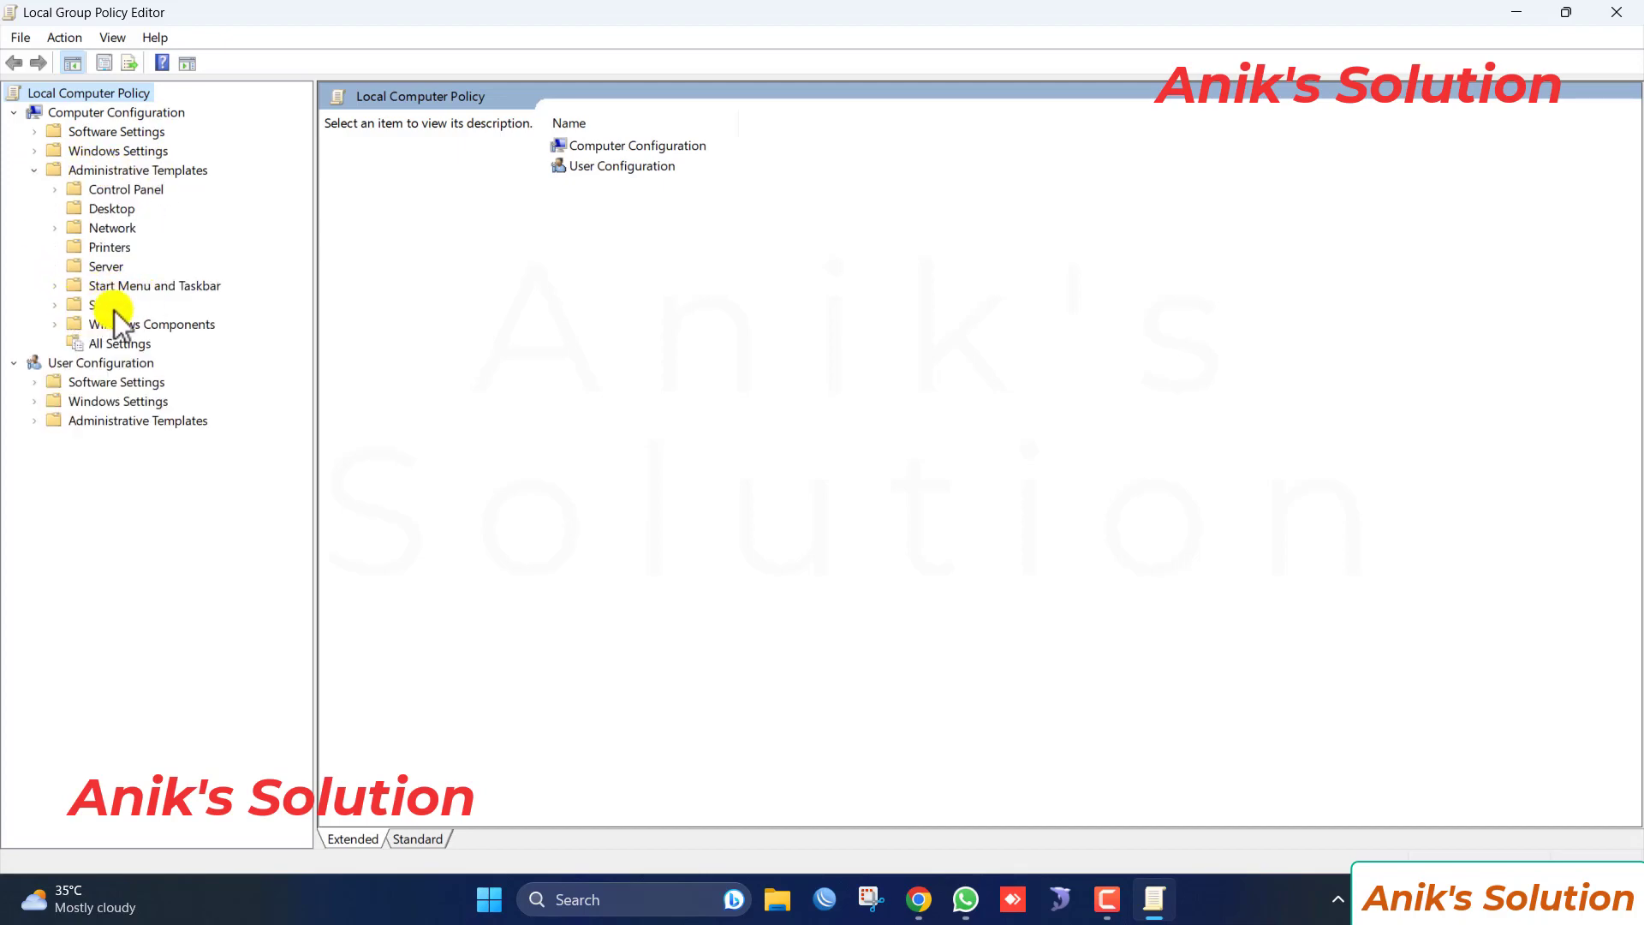
pyautogui.click(55, 306)
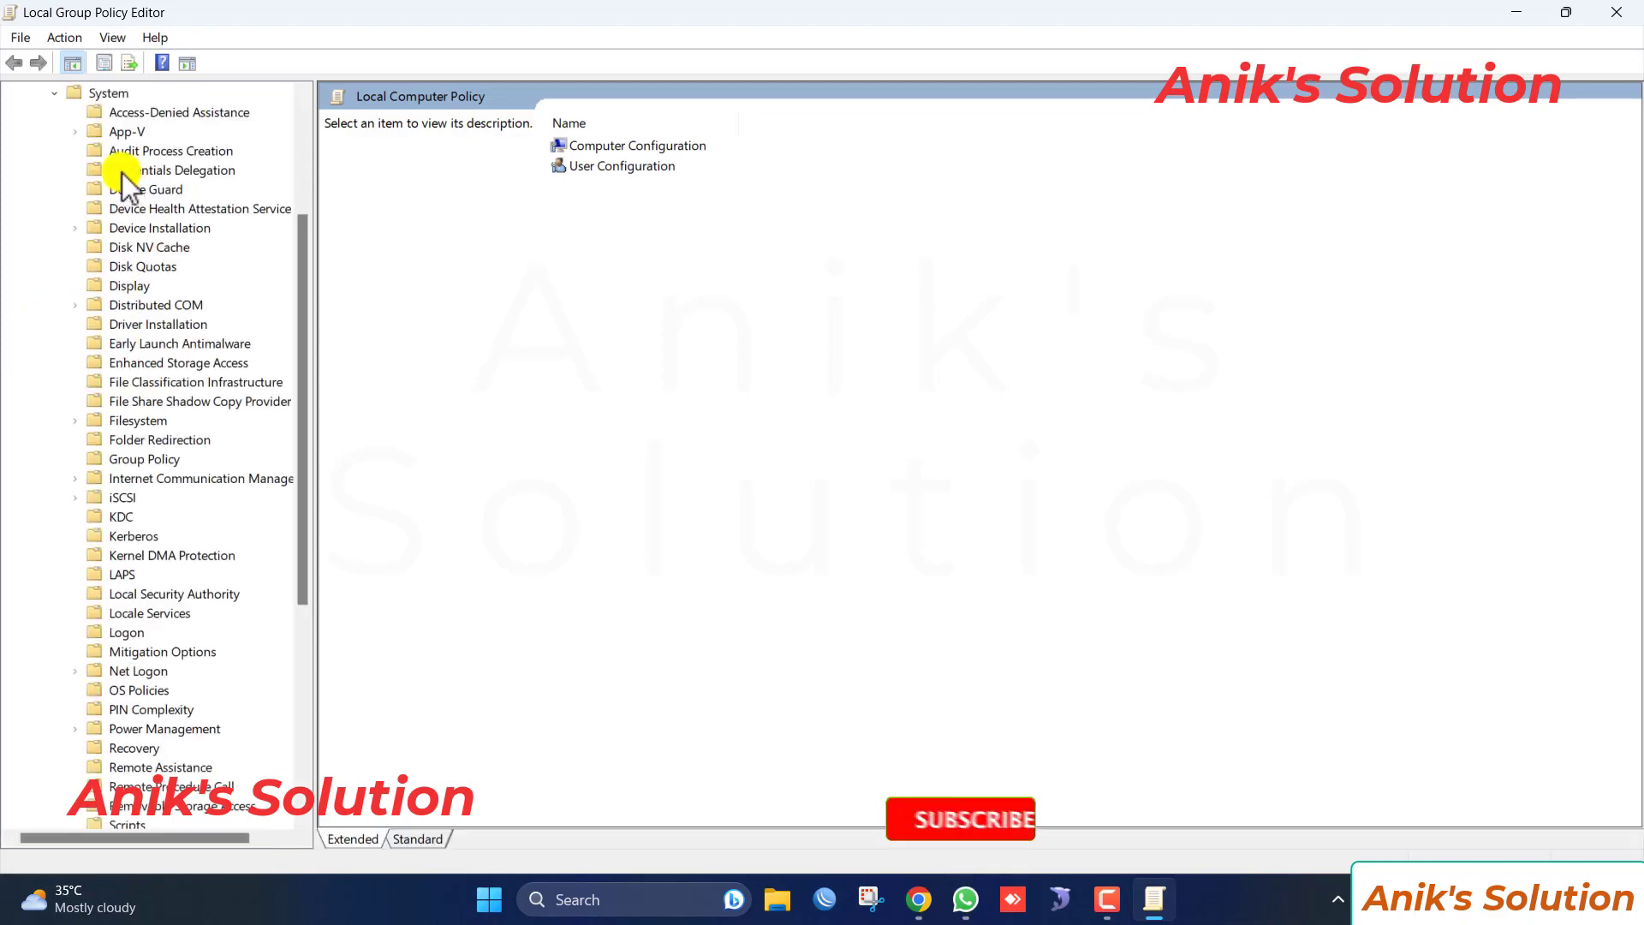
pyautogui.scroll(3, 116, 233)
pyautogui.scroll(-2, 130, 274)
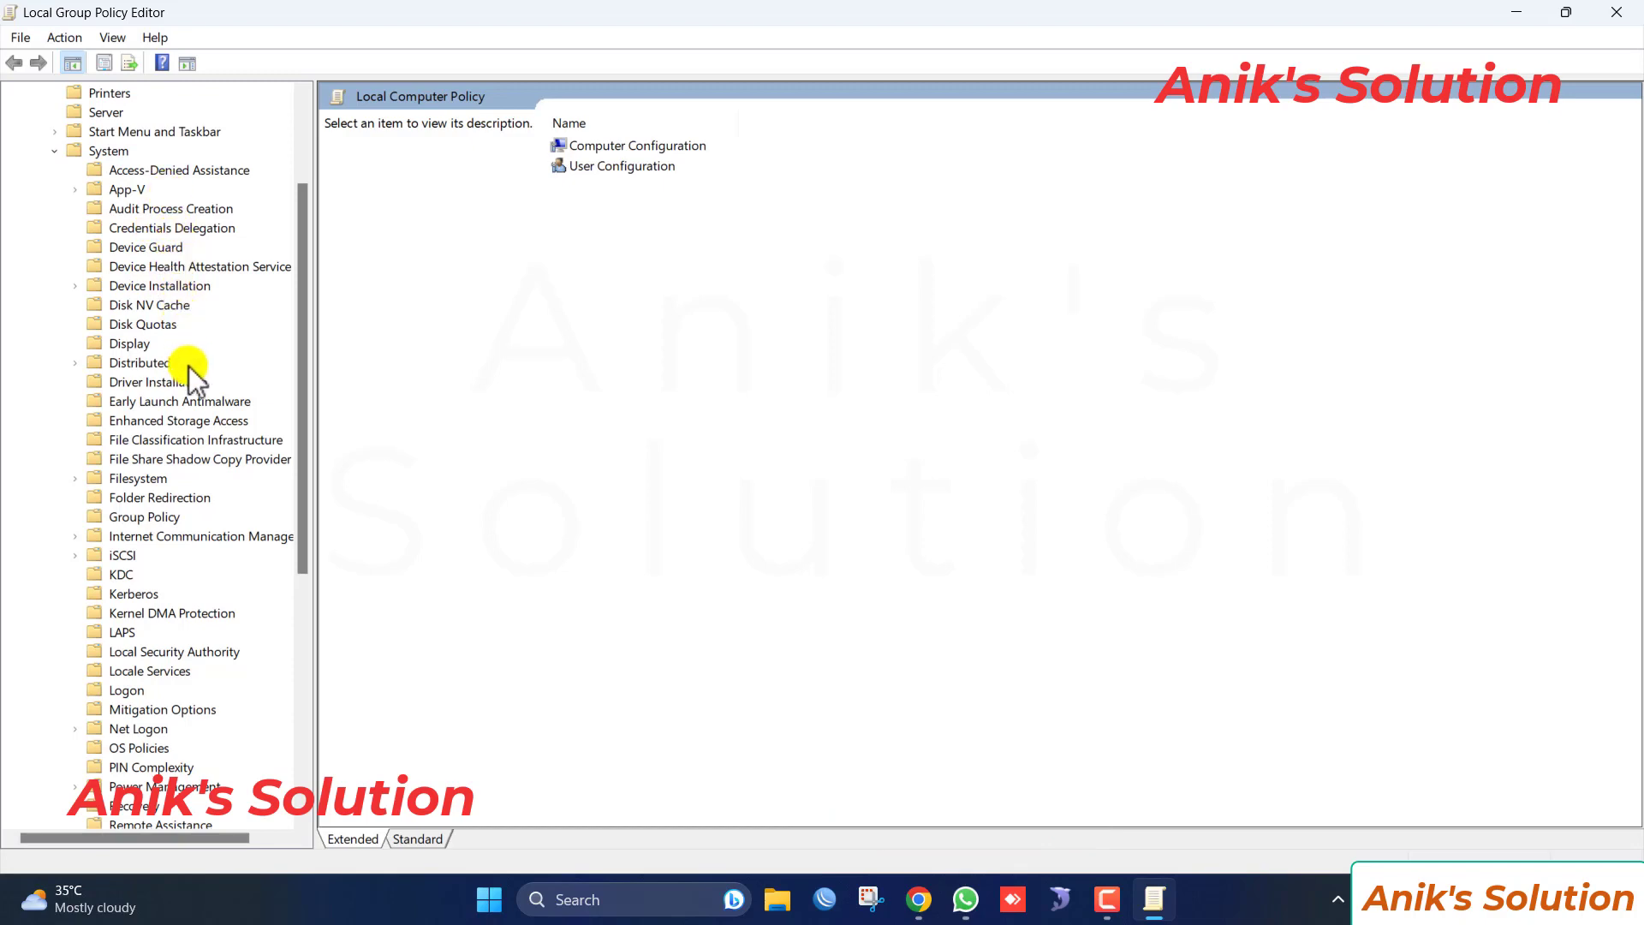
pyautogui.scroll(-4, 188, 368)
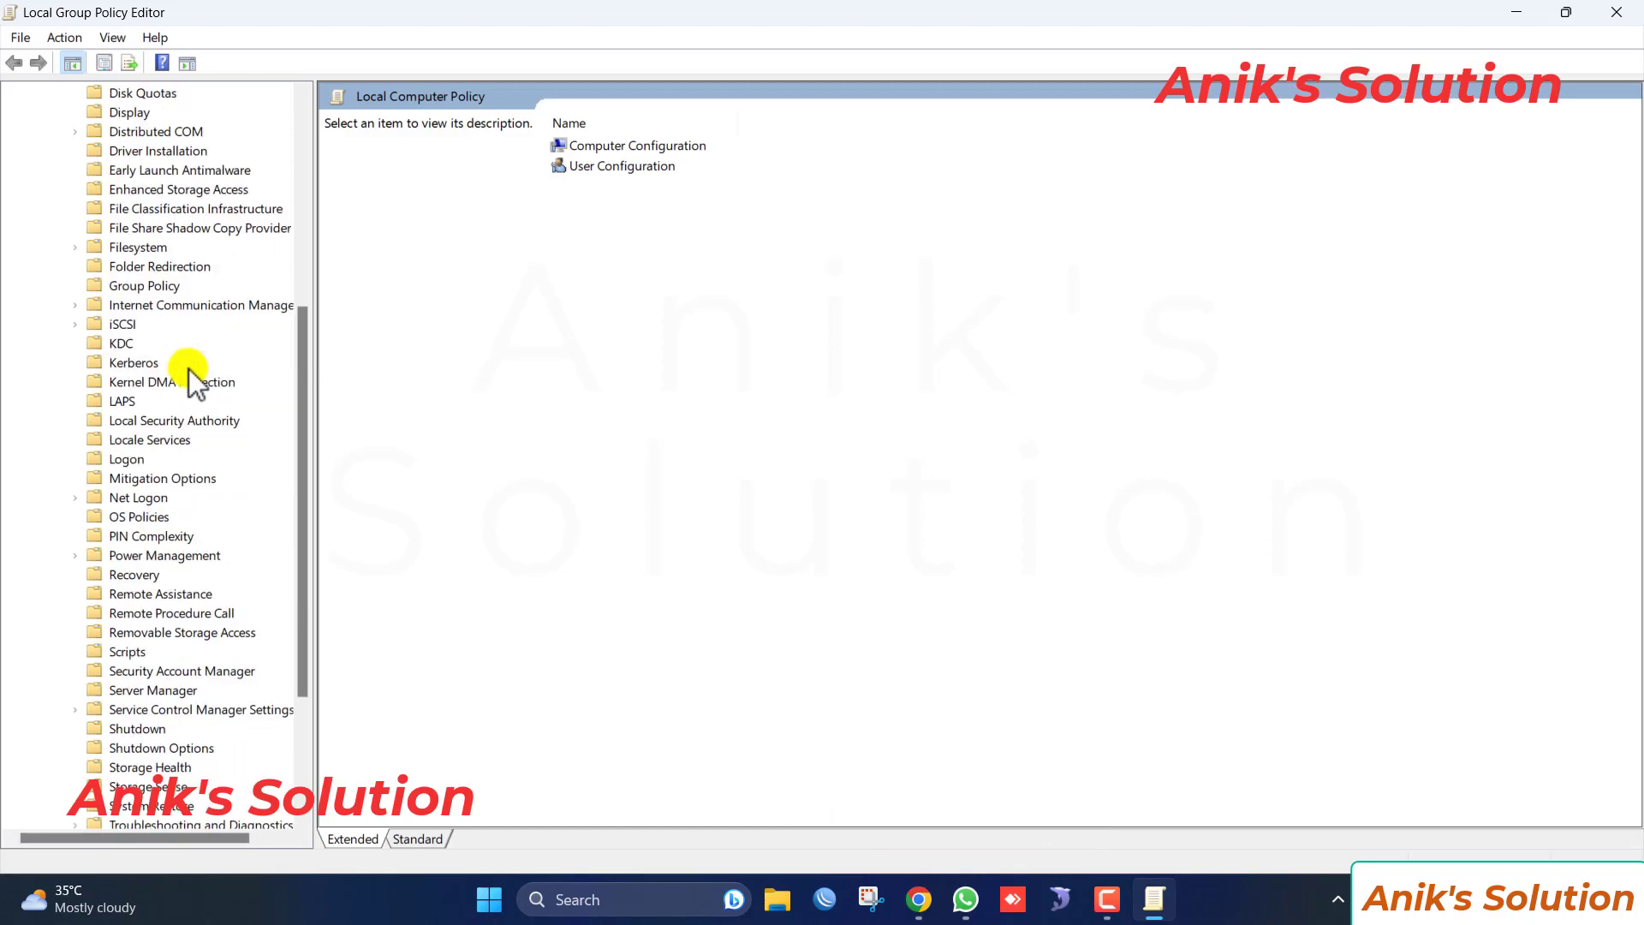
pyautogui.scroll(-2, 188, 368)
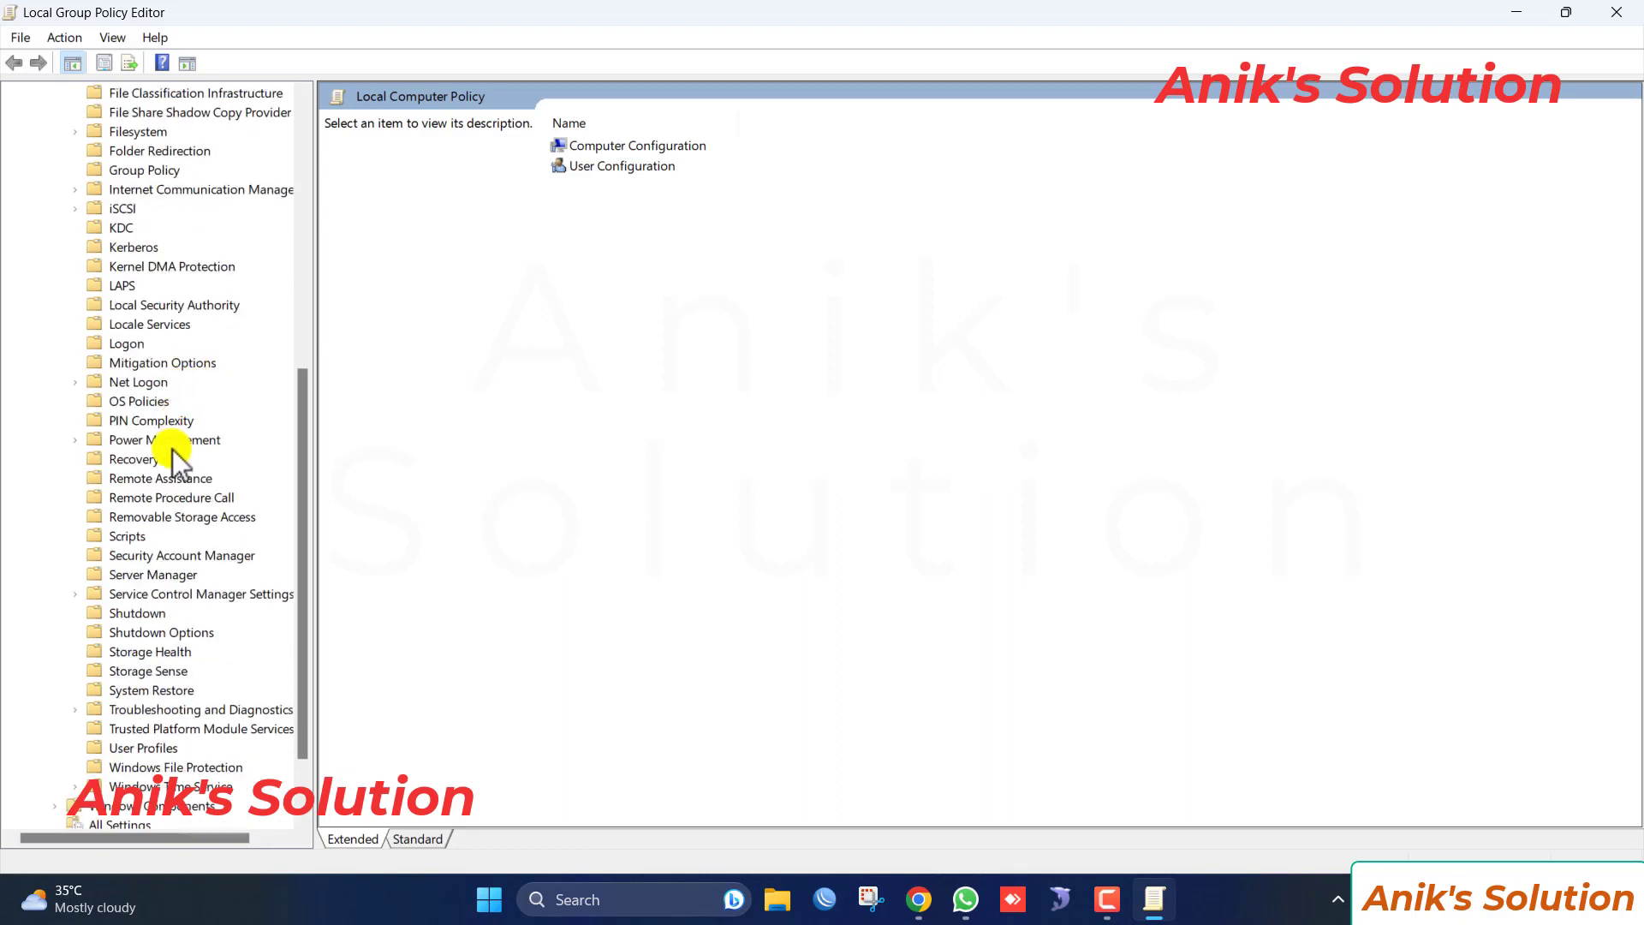
pyautogui.click(168, 517)
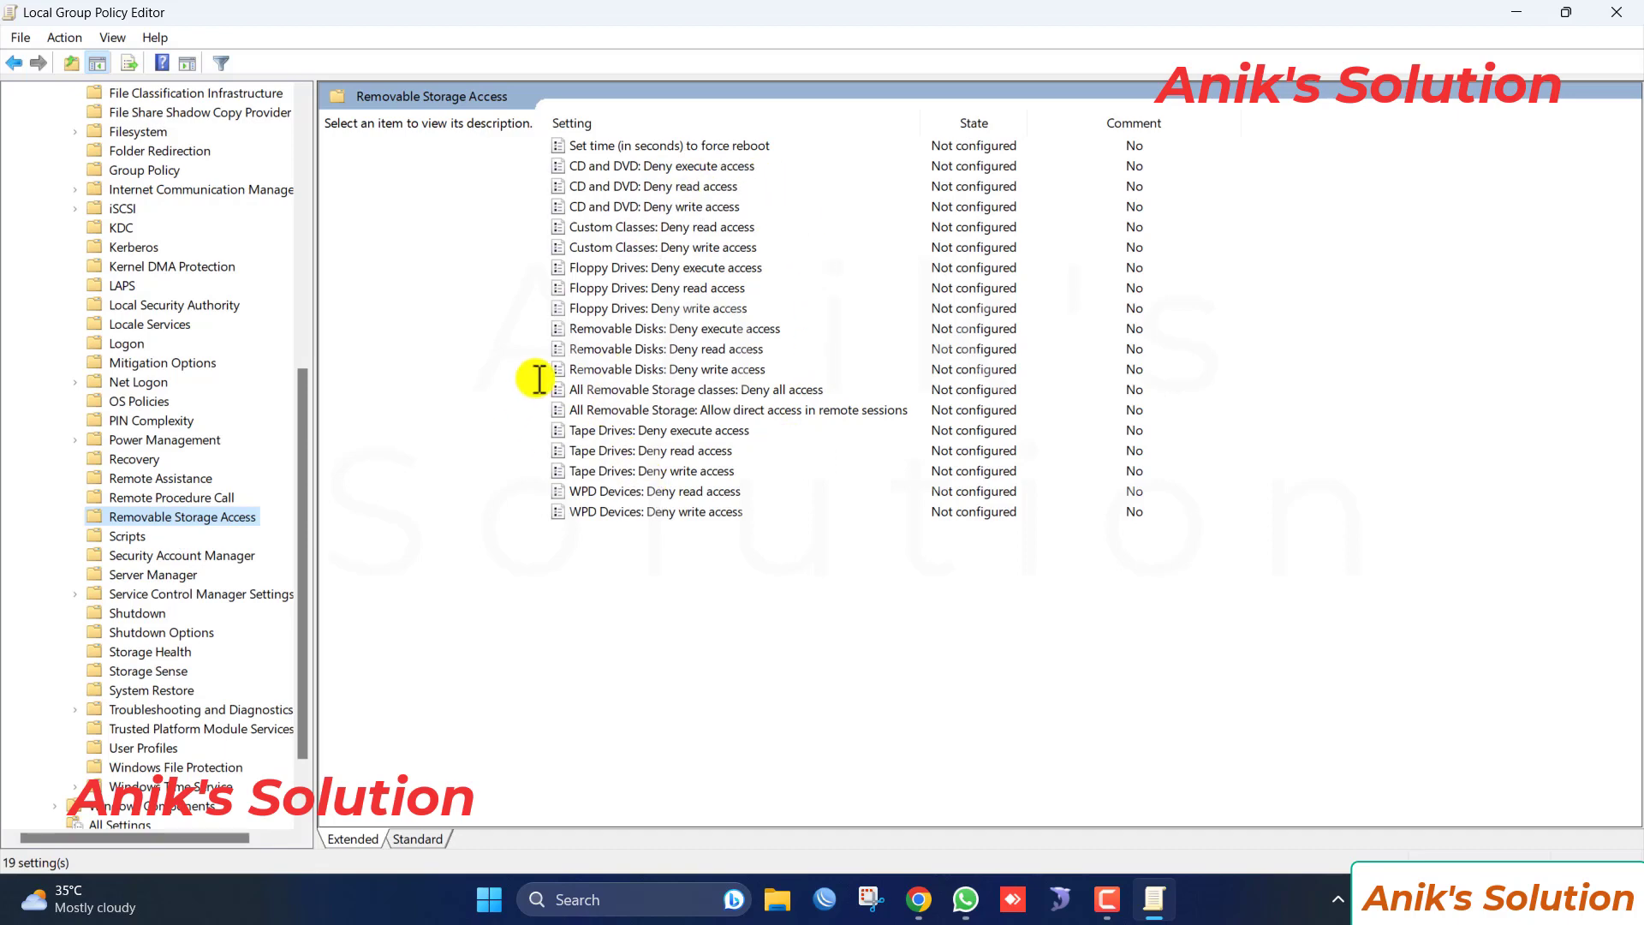
# Set the policy "Removable Disks: Deny execute access" to Enabled
pyautogui.doubleClick(634, 331)
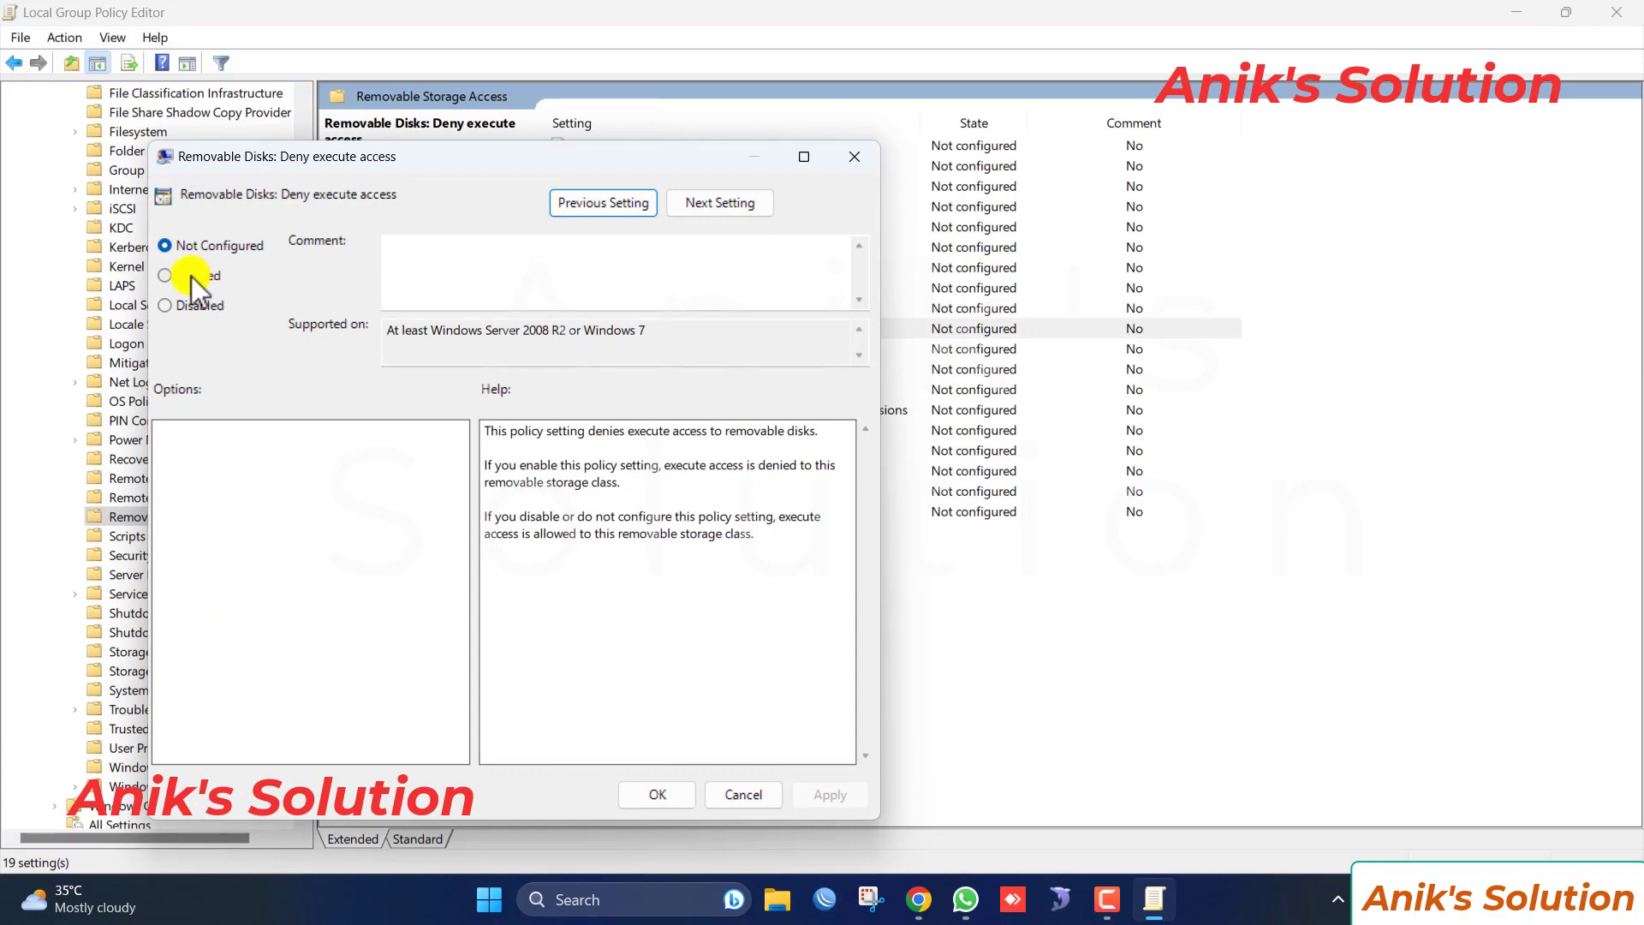
pyautogui.click(165, 275)
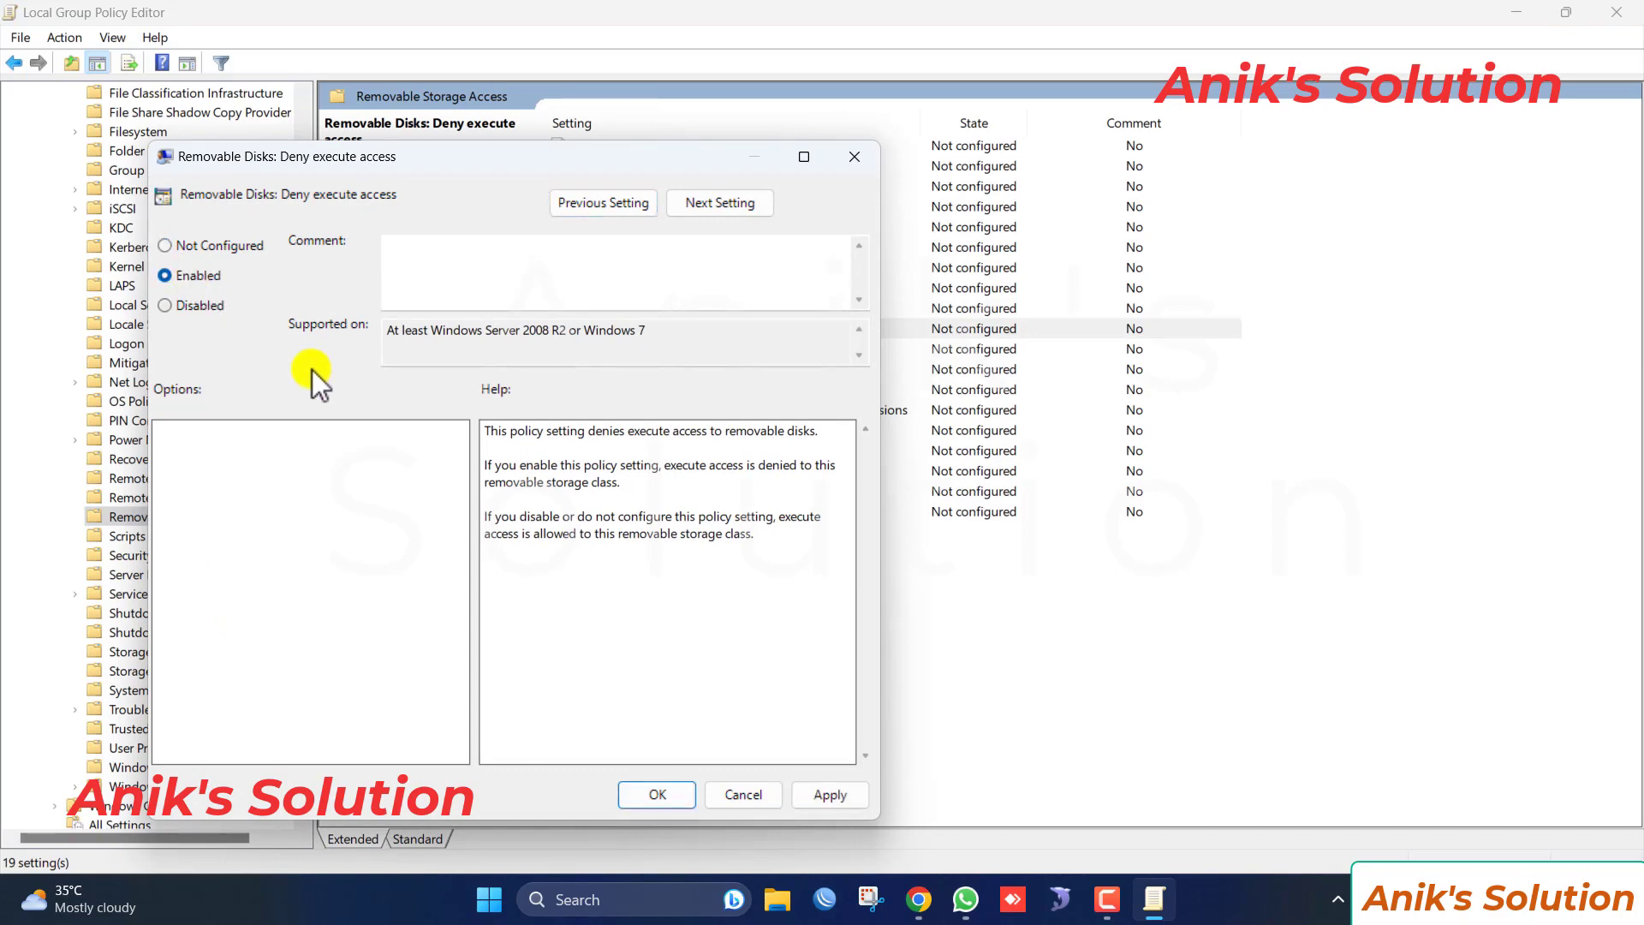
pyautogui.click(669, 781)
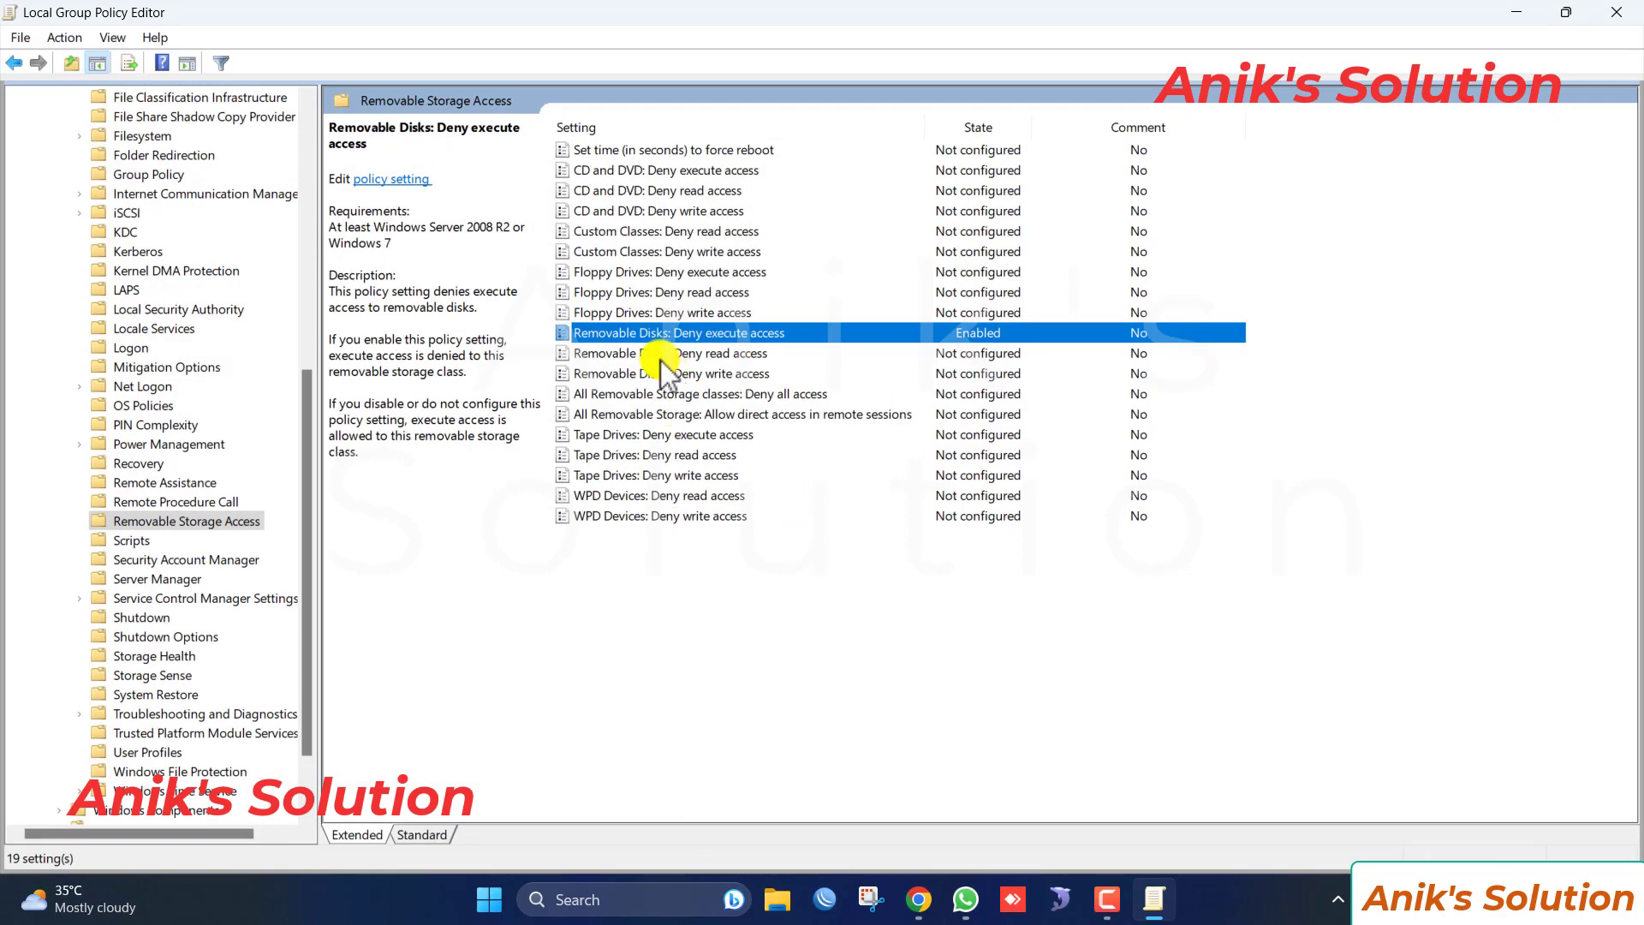
# Set the policy "Removable Disks: Deny read access" to Enabled
pyautogui.doubleClick(653, 354)
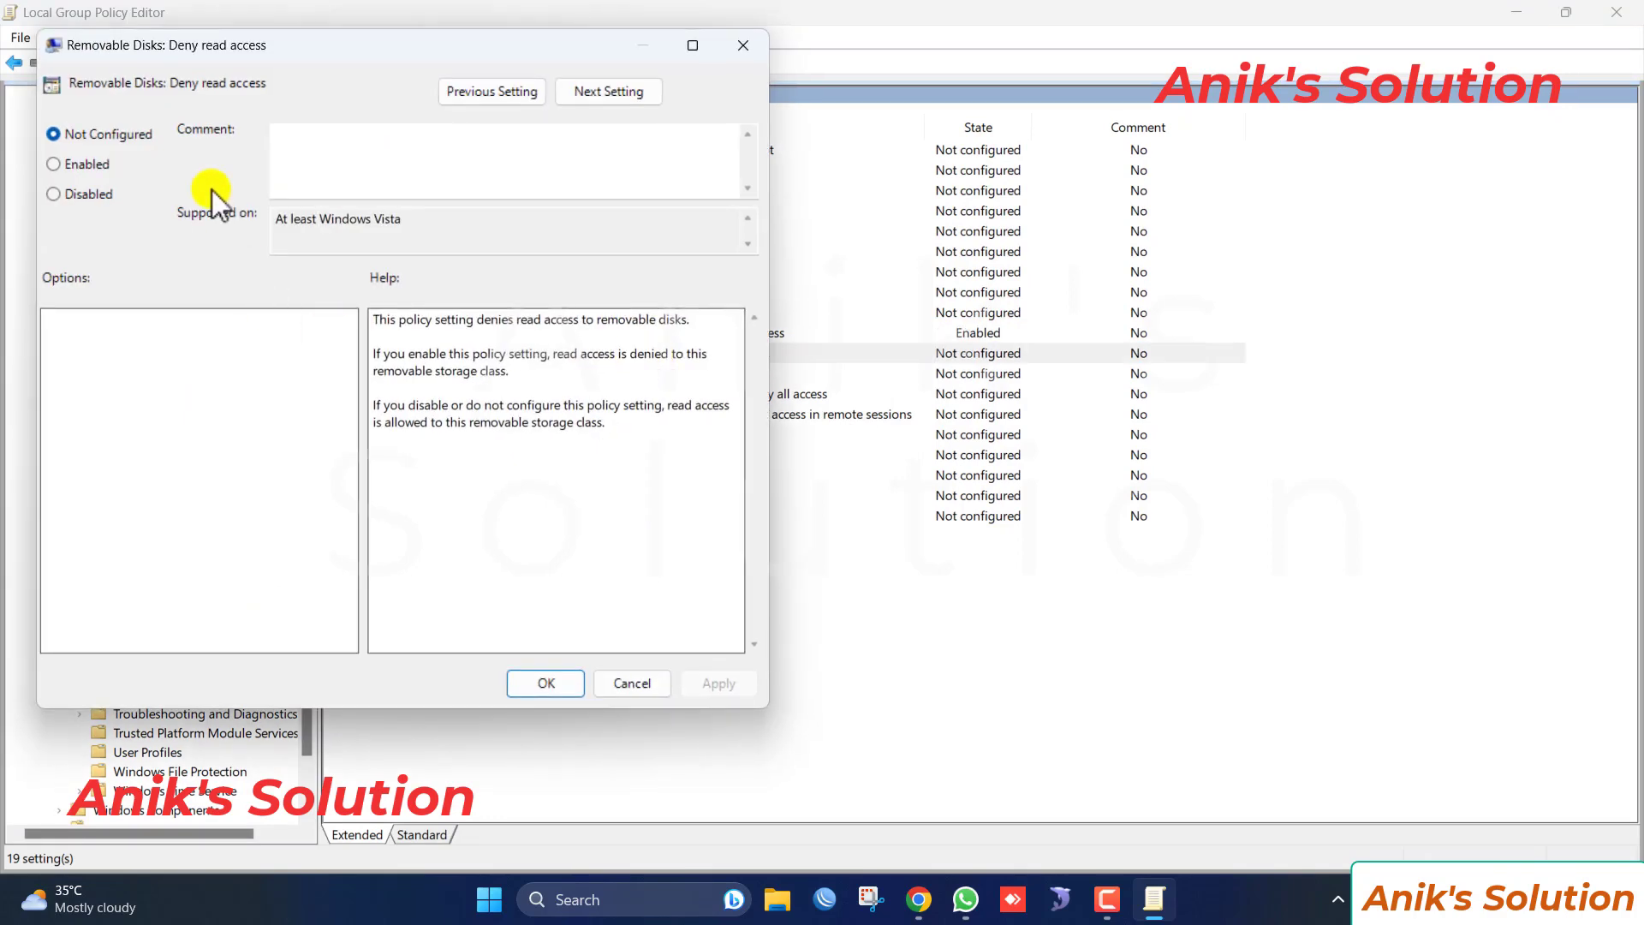
pyautogui.click(77, 164)
pyautogui.click(547, 683)
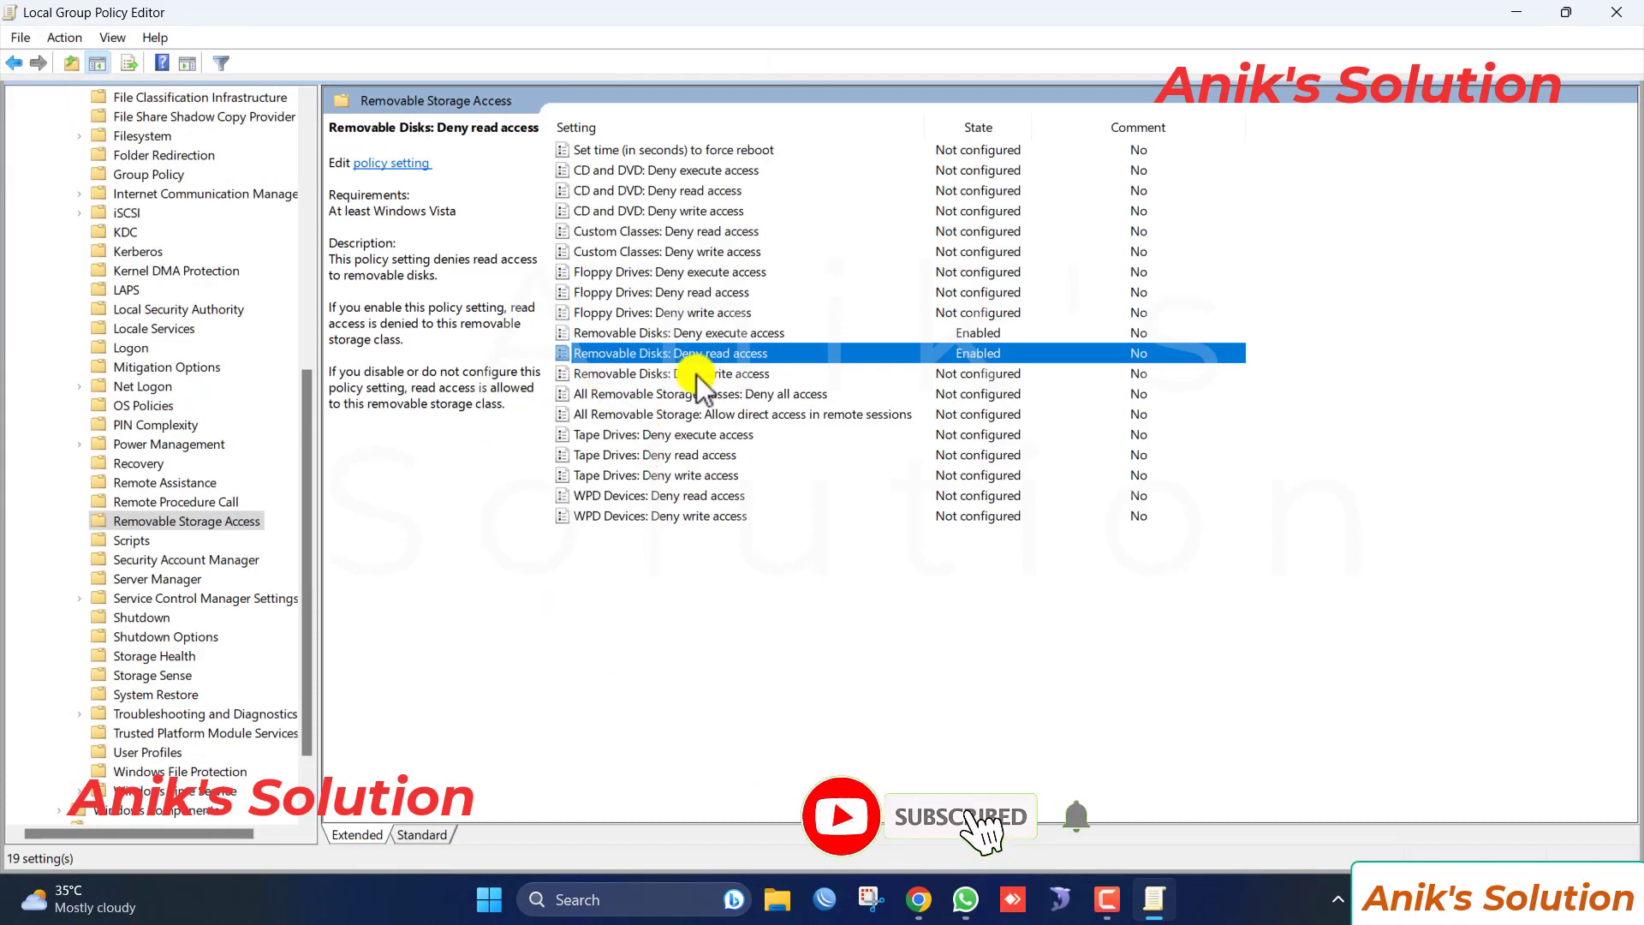
# Set the policy "Removable Disks: Deny write access" to Enabled
pyautogui.doubleClick(698, 374)
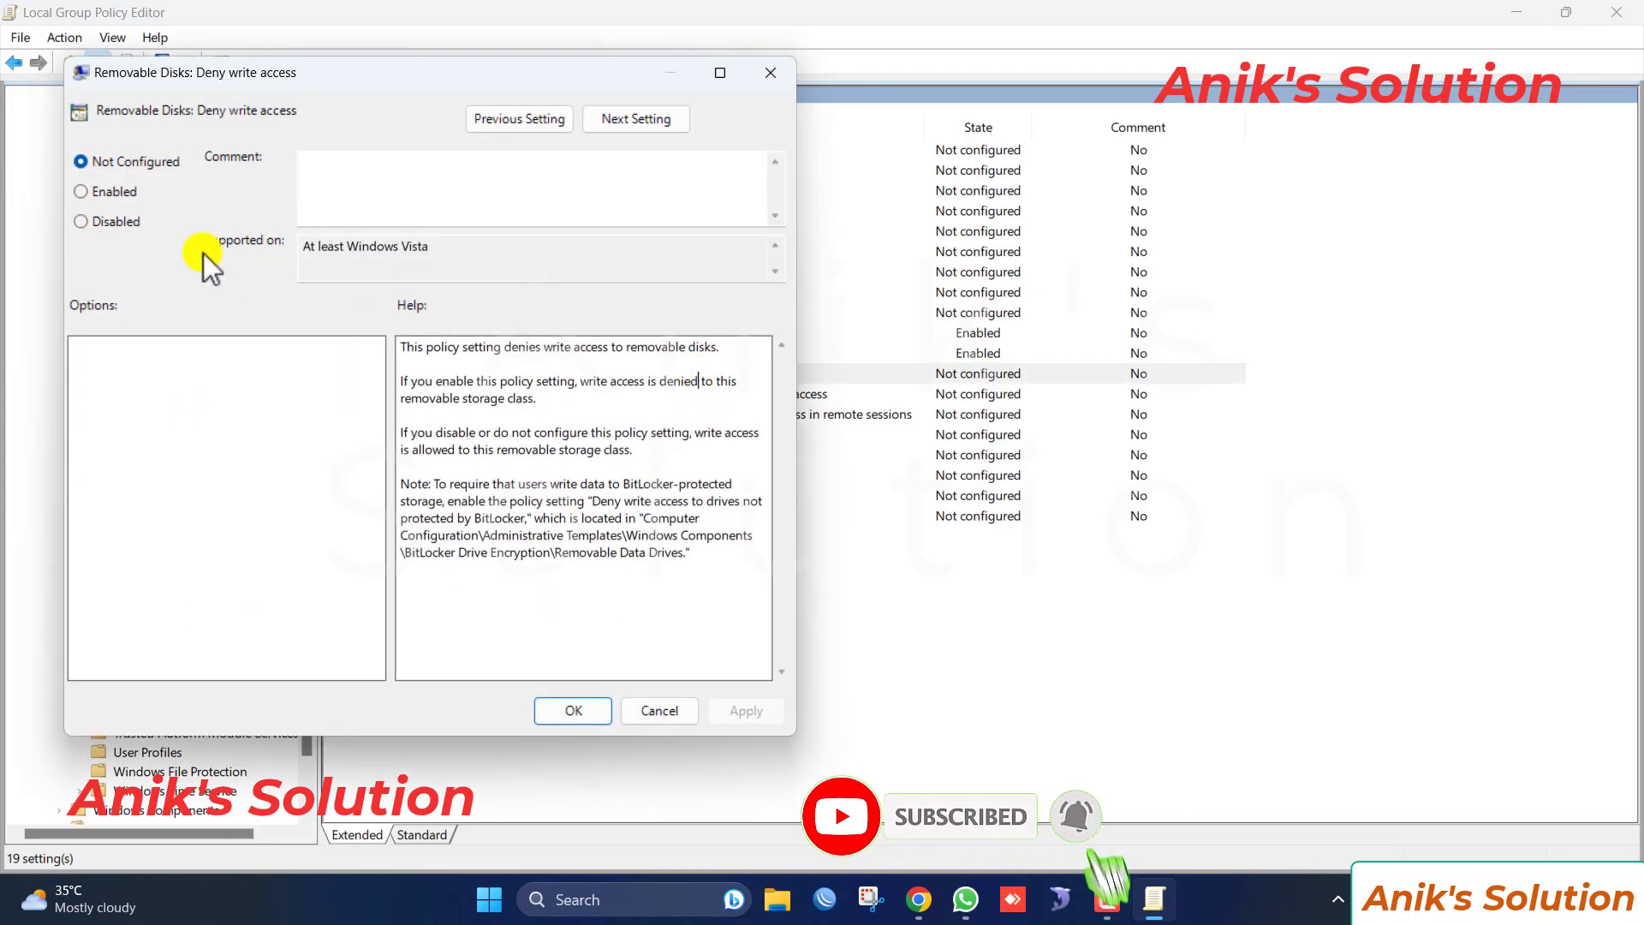
pyautogui.click(118, 190)
pyautogui.click(574, 709)
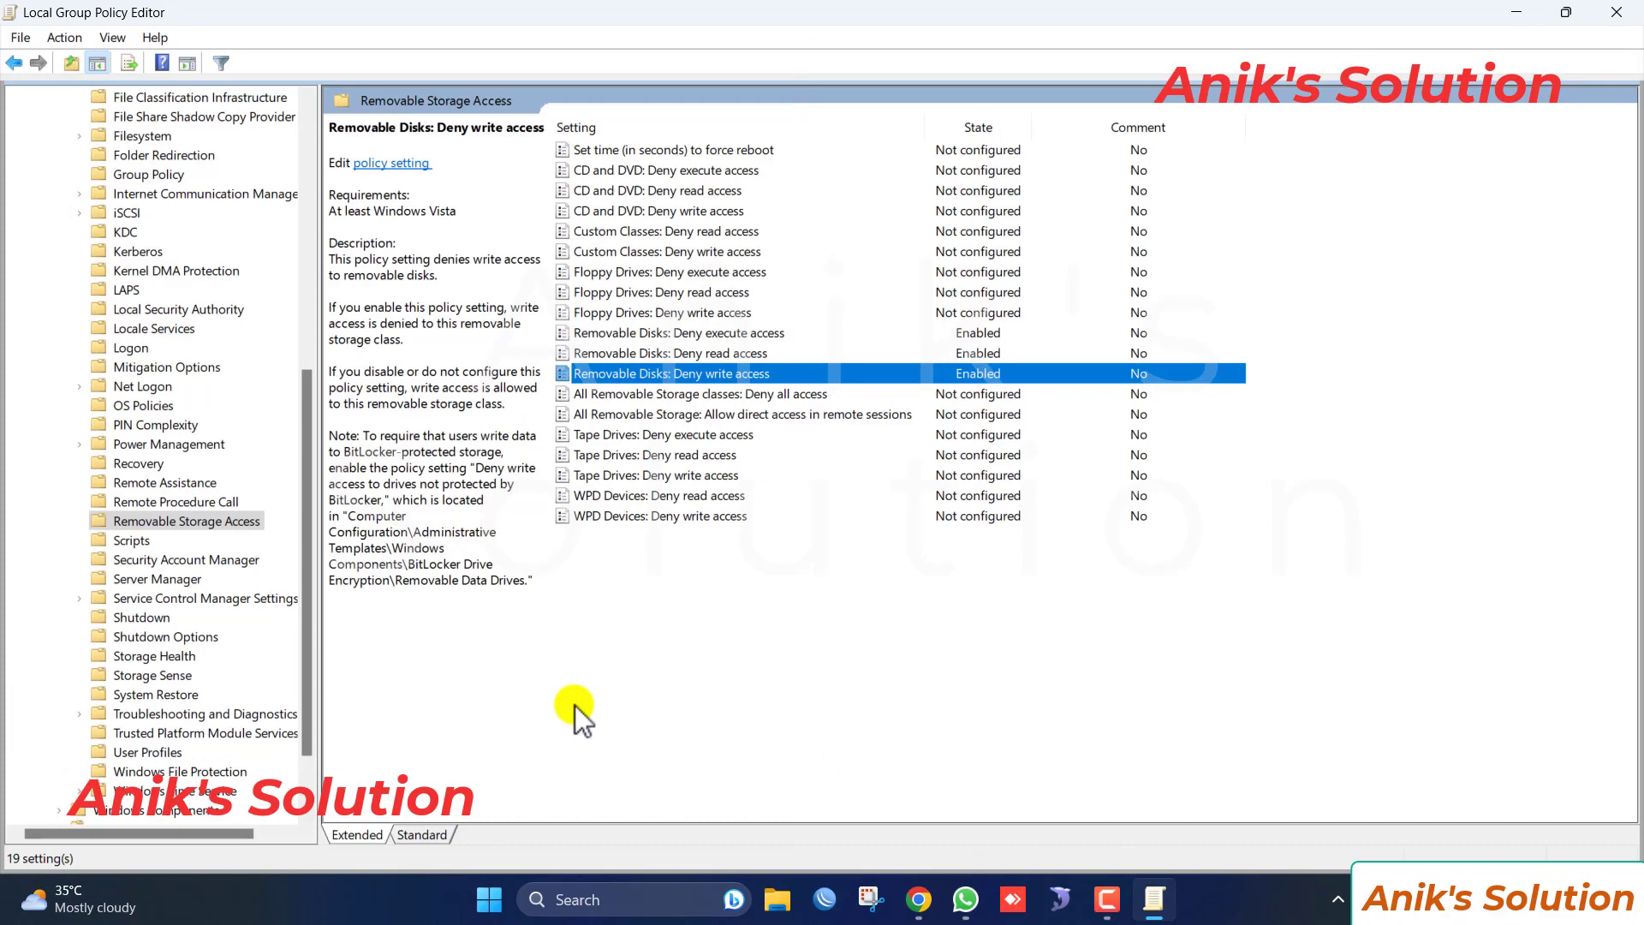
# Minimize the policy editor, try to open removable disk G: from This PC to test the block, and close the File Explorer window
pyautogui.click(1517, 12)
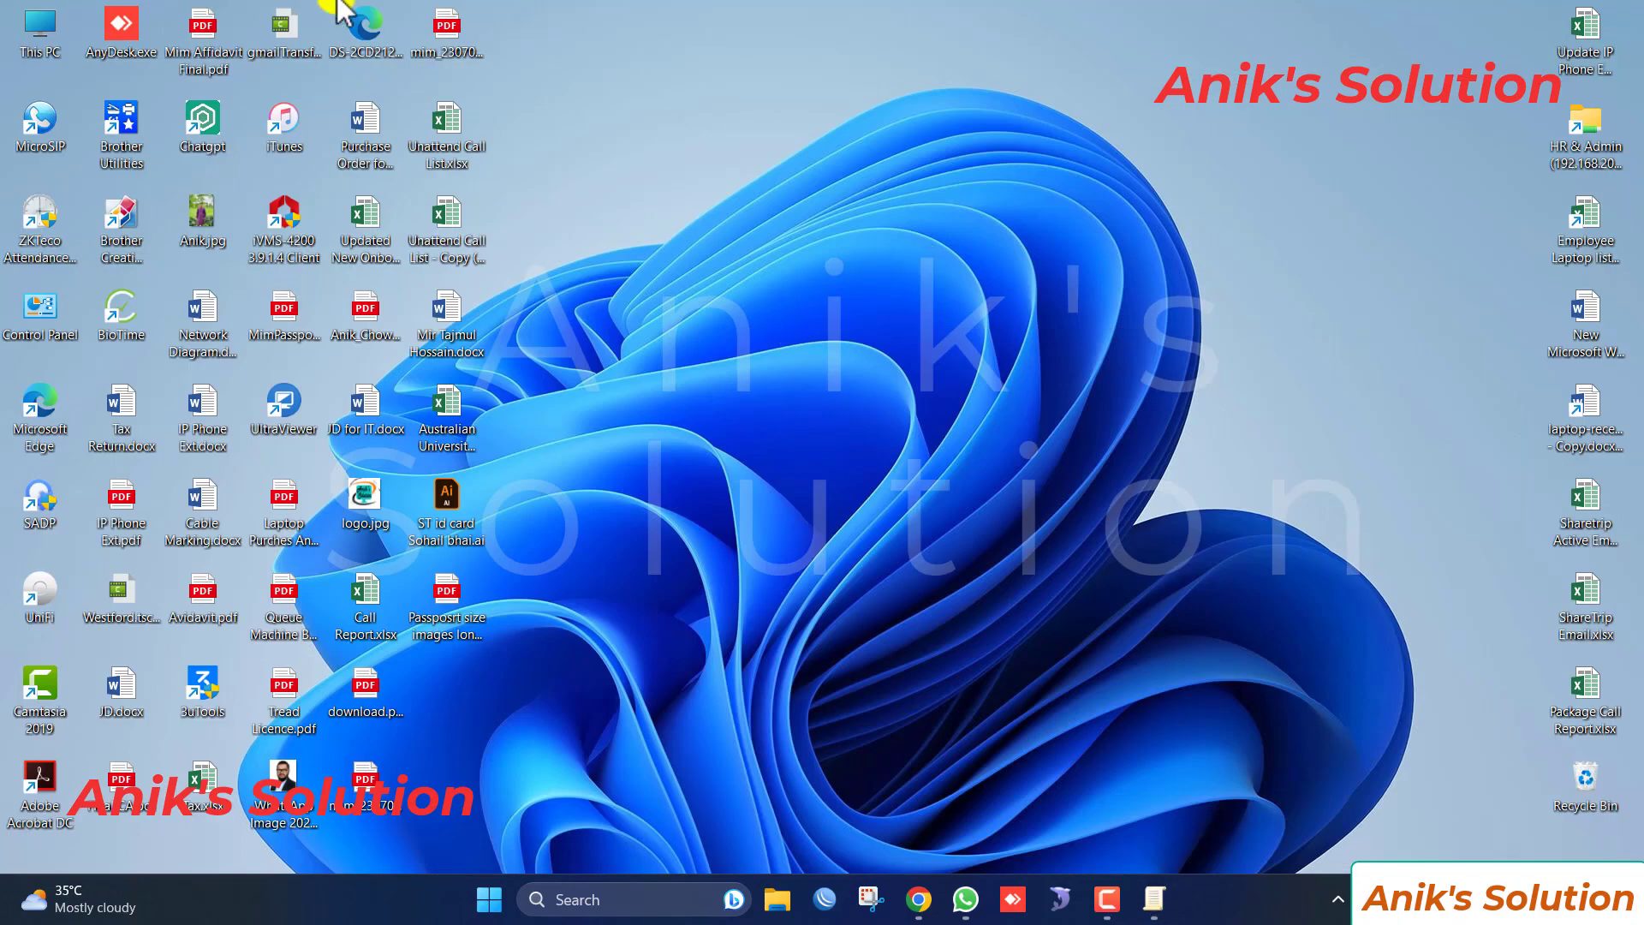
pyautogui.doubleClick(43, 39)
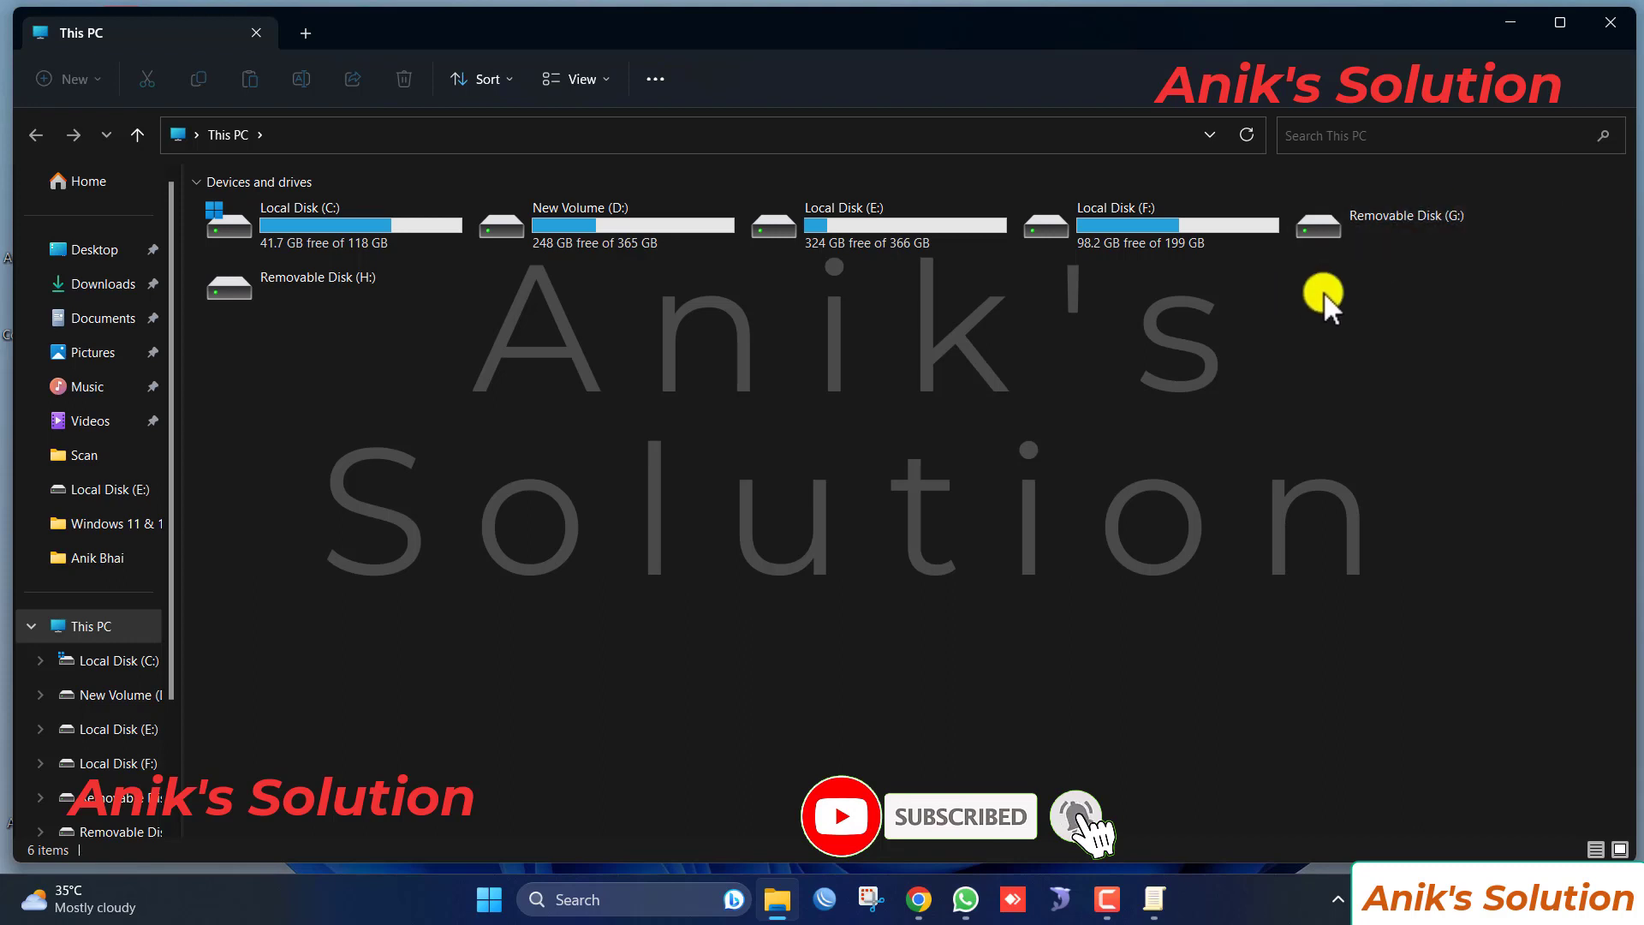
pyautogui.click(1377, 236)
pyautogui.doubleClick(1376, 237)
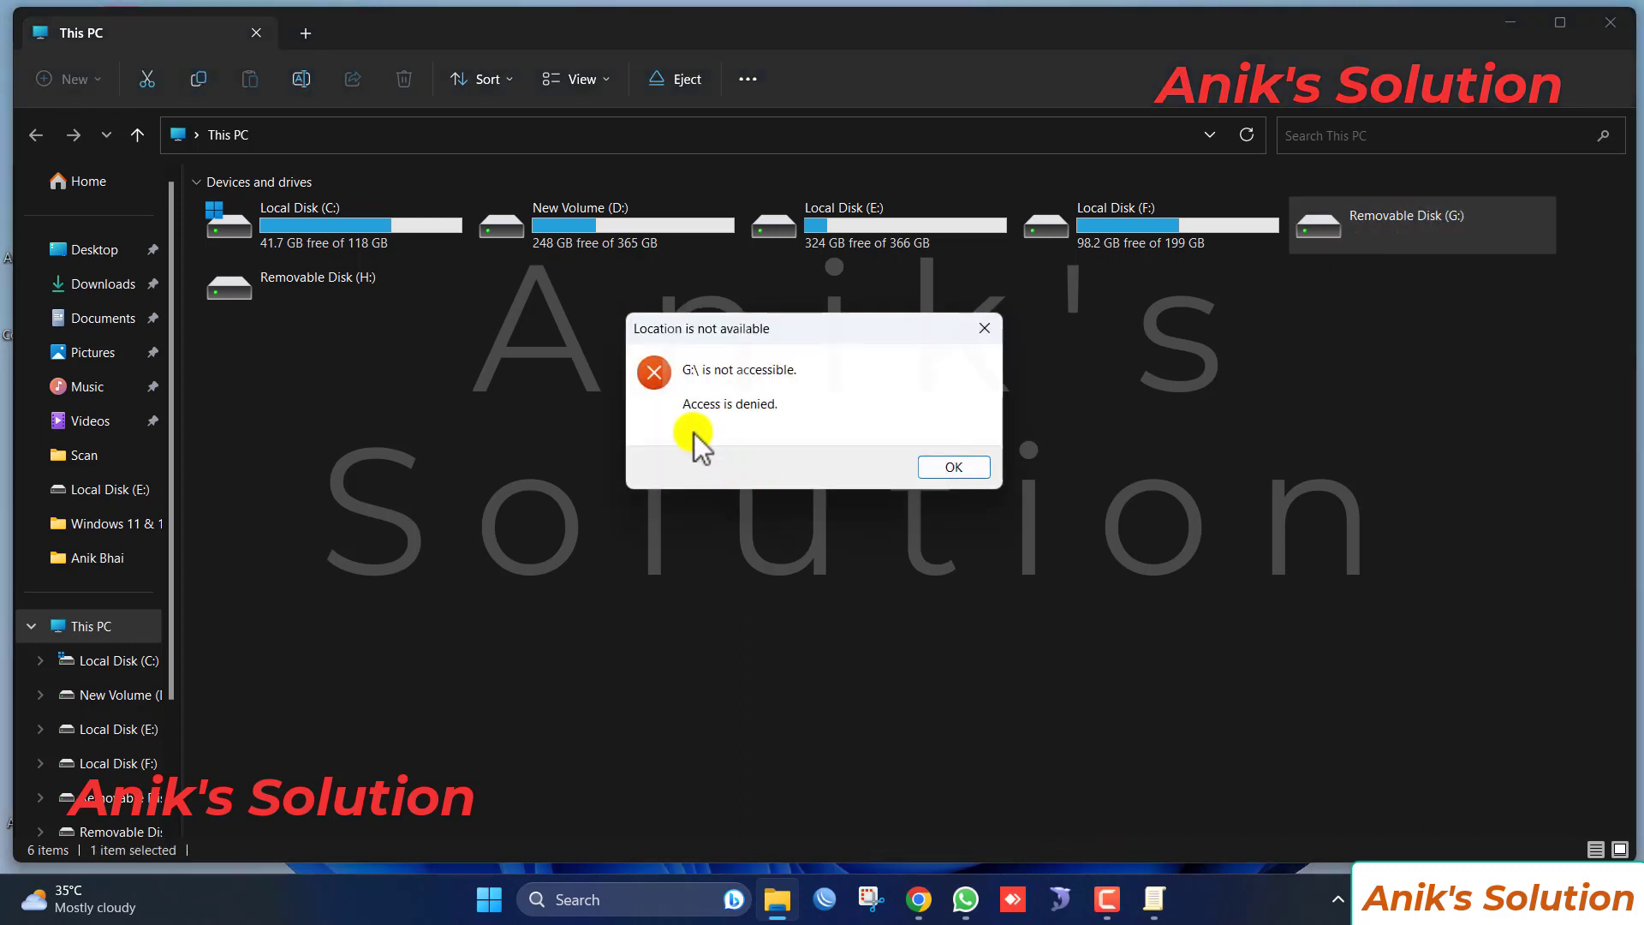
pyautogui.click(959, 470)
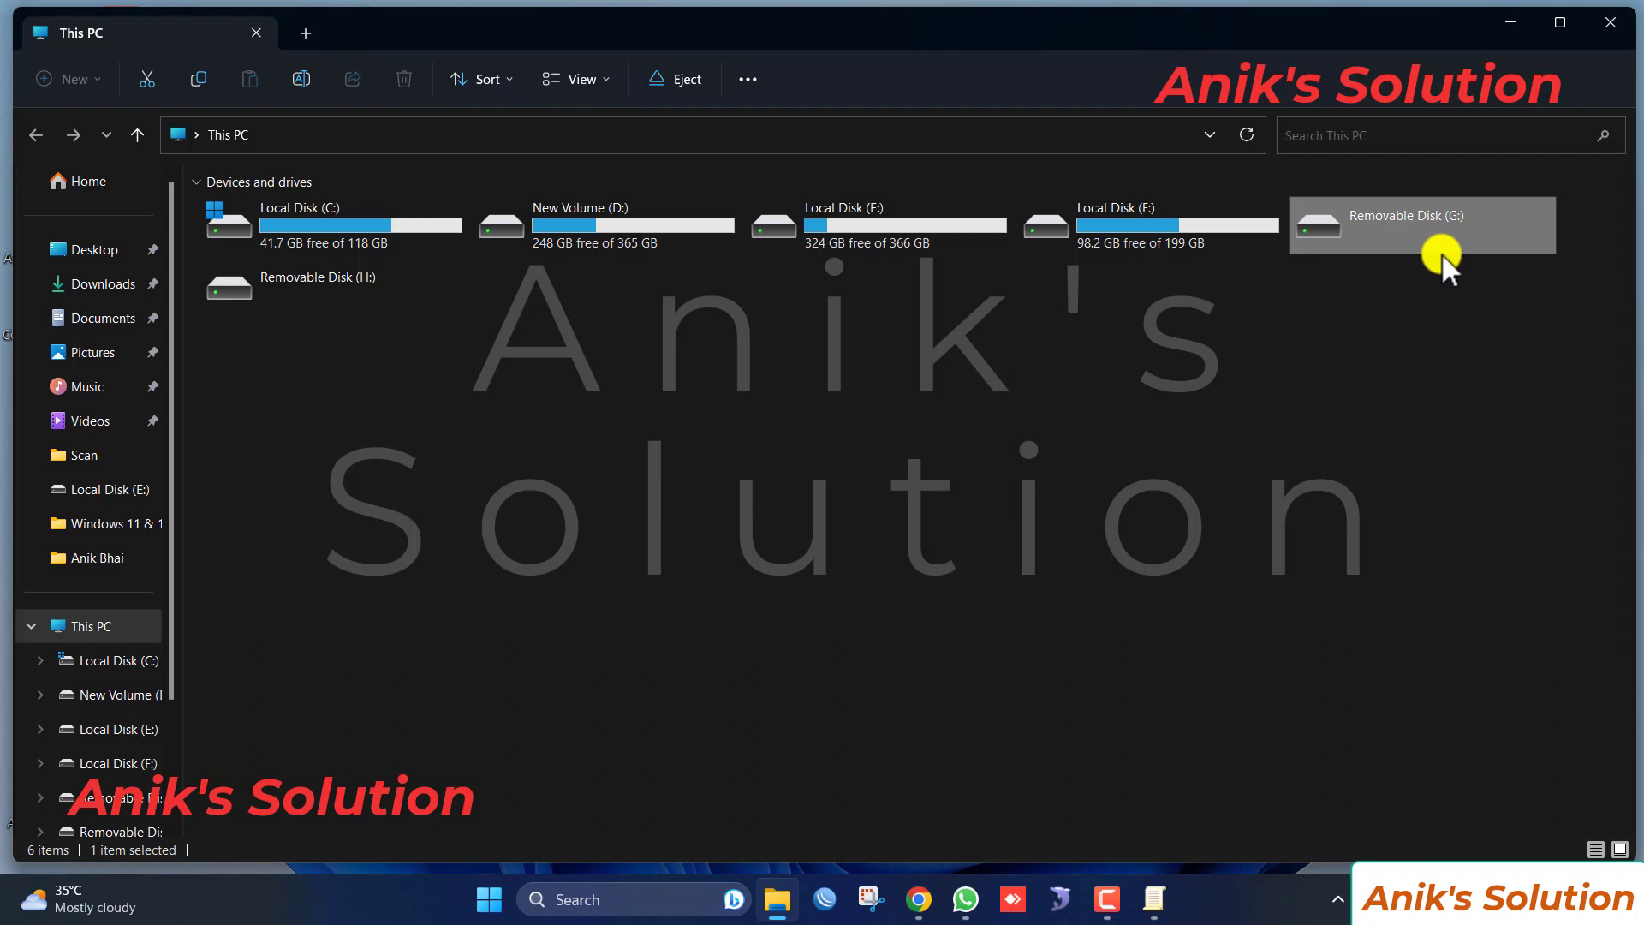
pyautogui.click(1609, 22)
# Return to the Local Group Policy Editor and review the CD and DVD, Floppy Drives, Removable Disks and All Removable Storage classes policies
pyautogui.click(1158, 901)
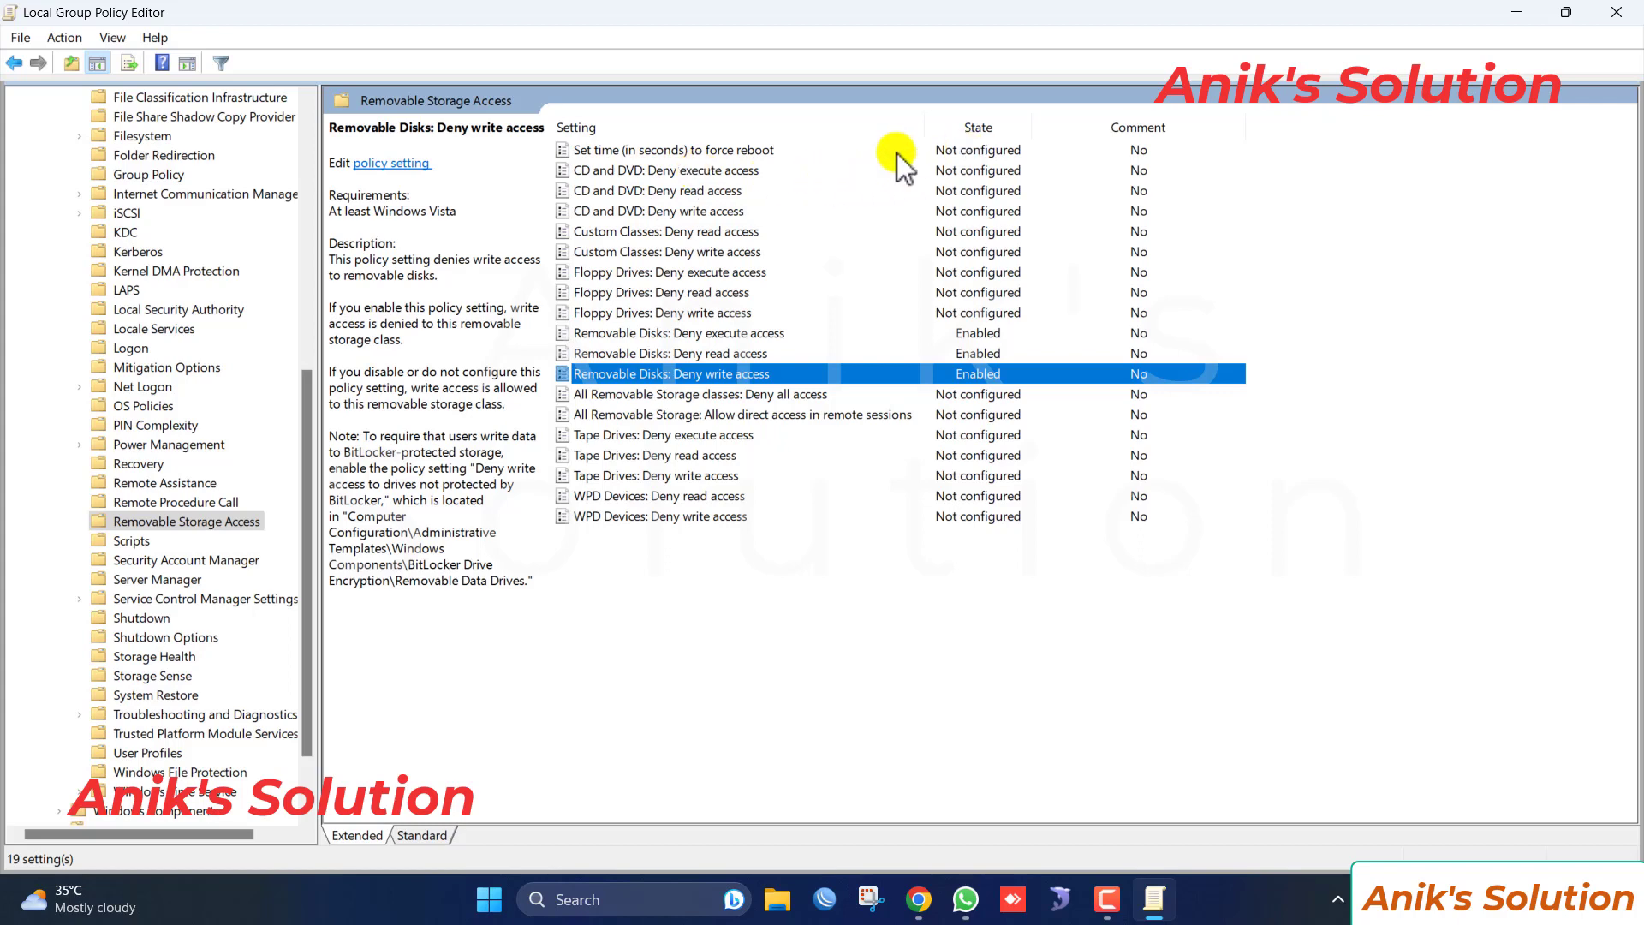
pyautogui.click(589, 170)
pyautogui.click(610, 192)
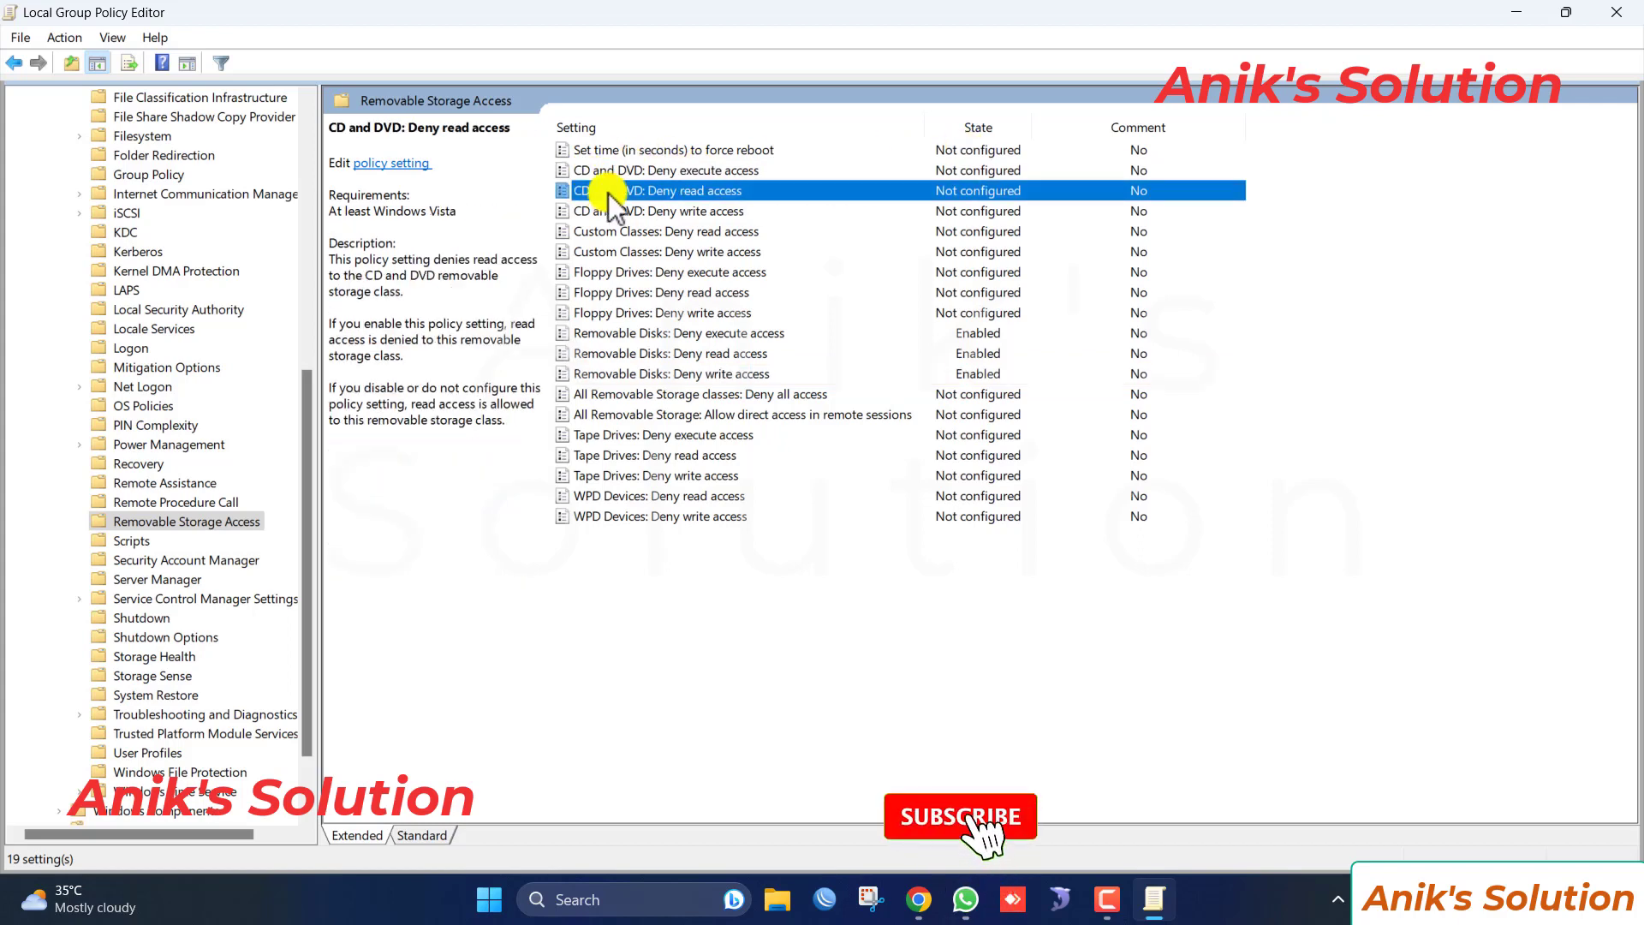
pyautogui.click(612, 211)
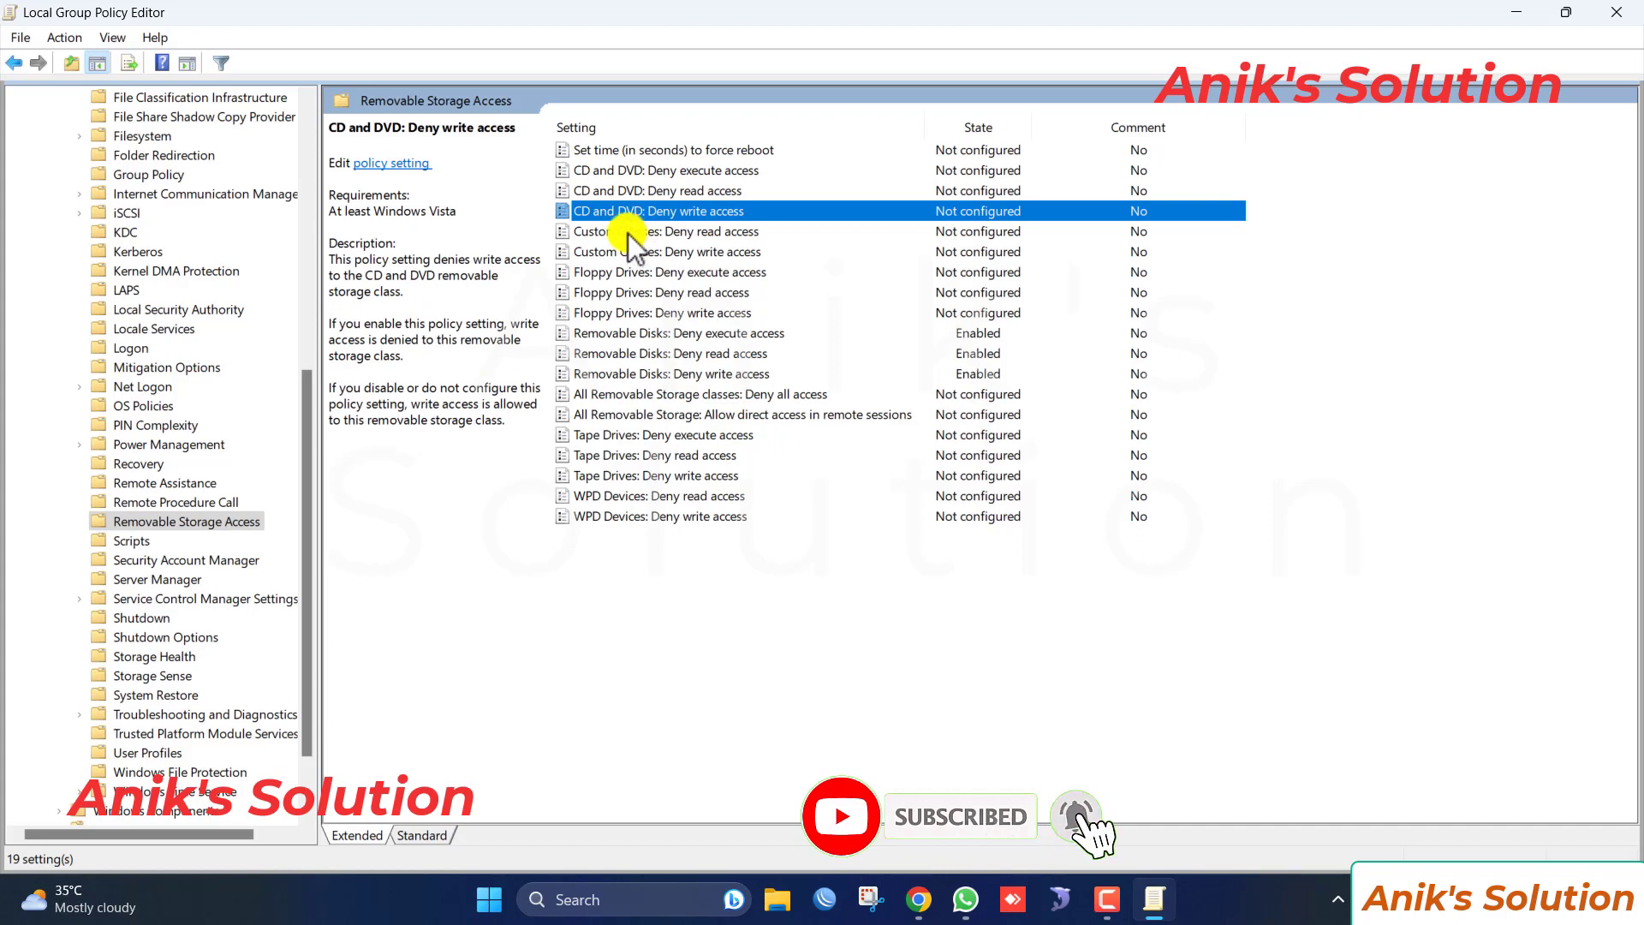
pyautogui.click(634, 271)
pyautogui.click(637, 292)
pyautogui.click(637, 310)
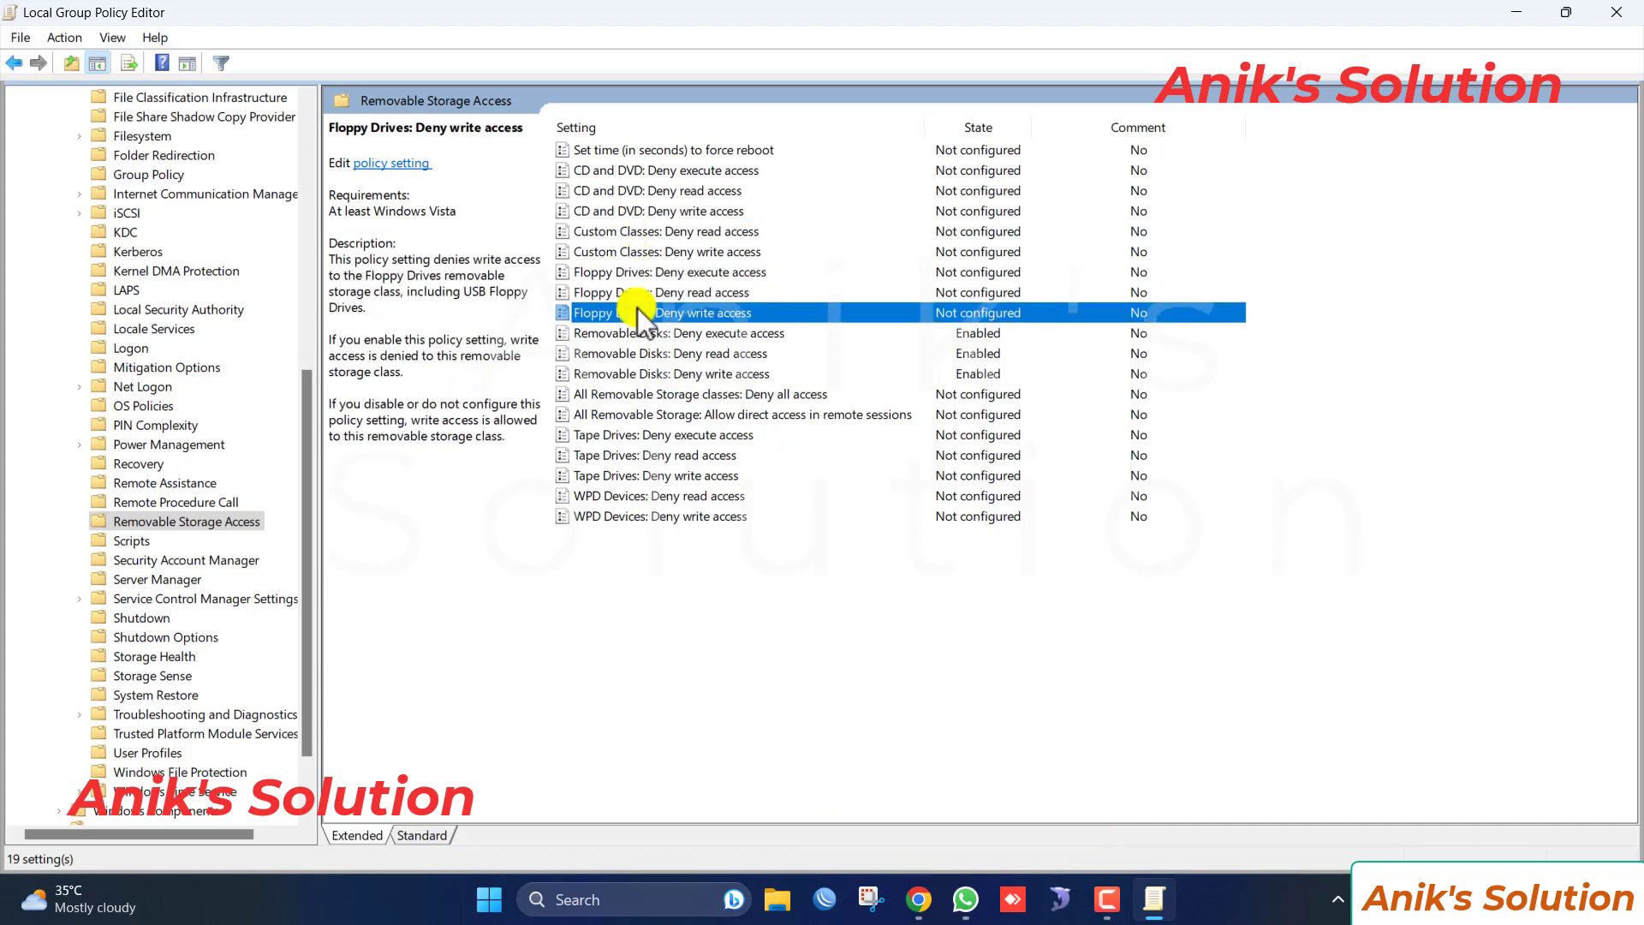
pyautogui.click(639, 333)
pyautogui.click(644, 354)
pyautogui.click(677, 373)
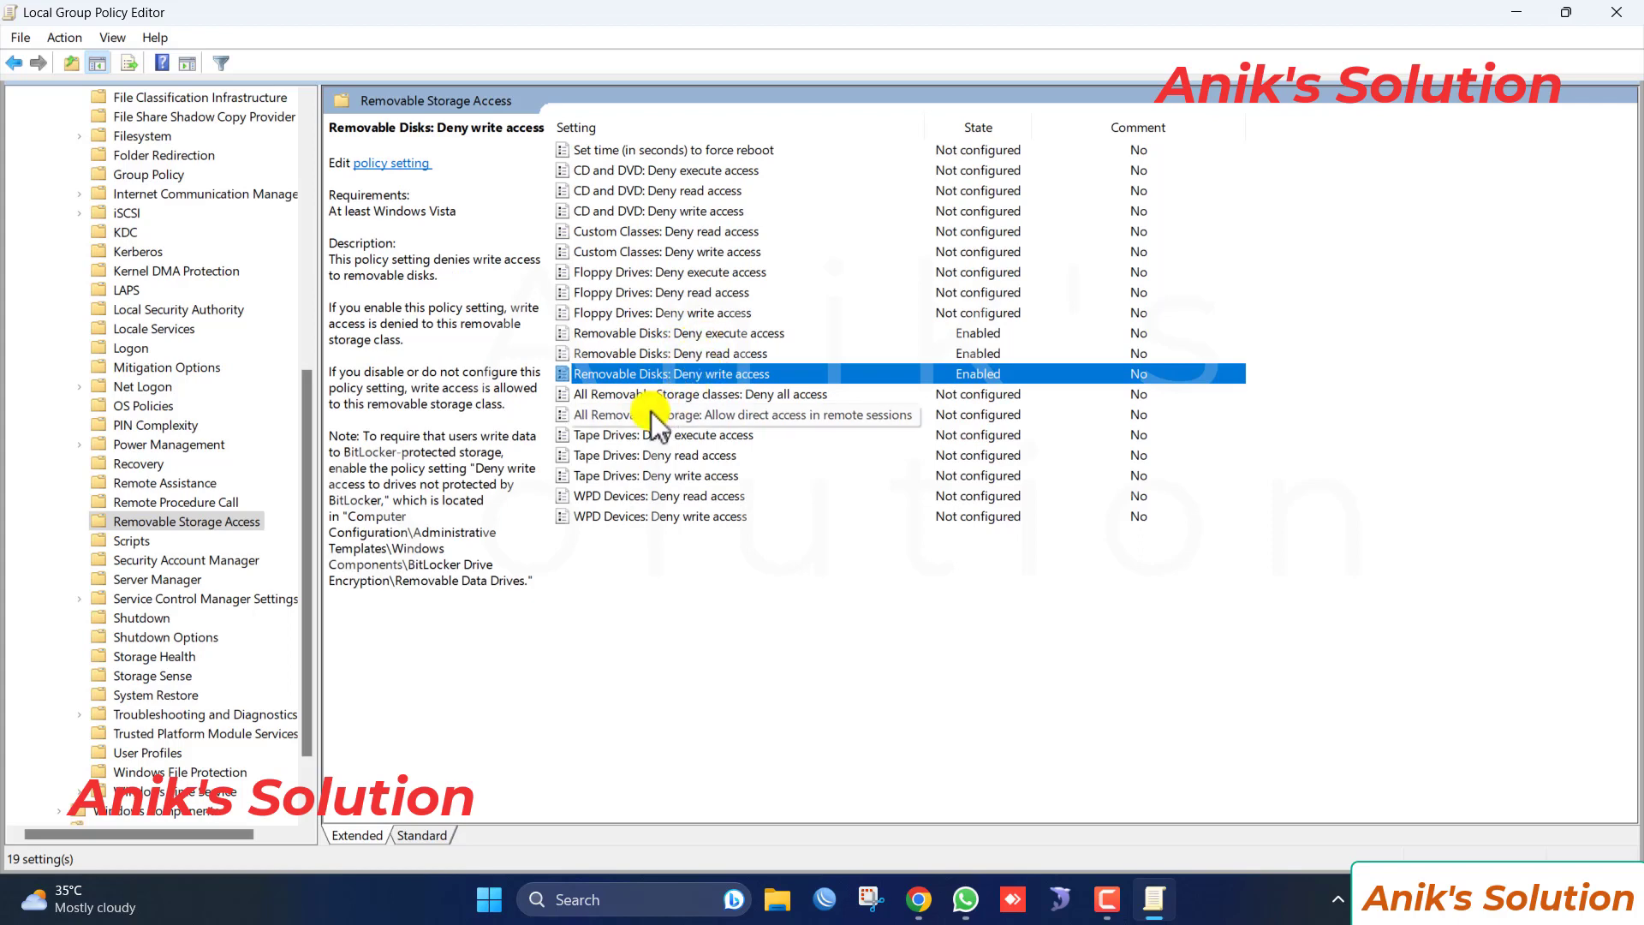
pyautogui.click(632, 399)
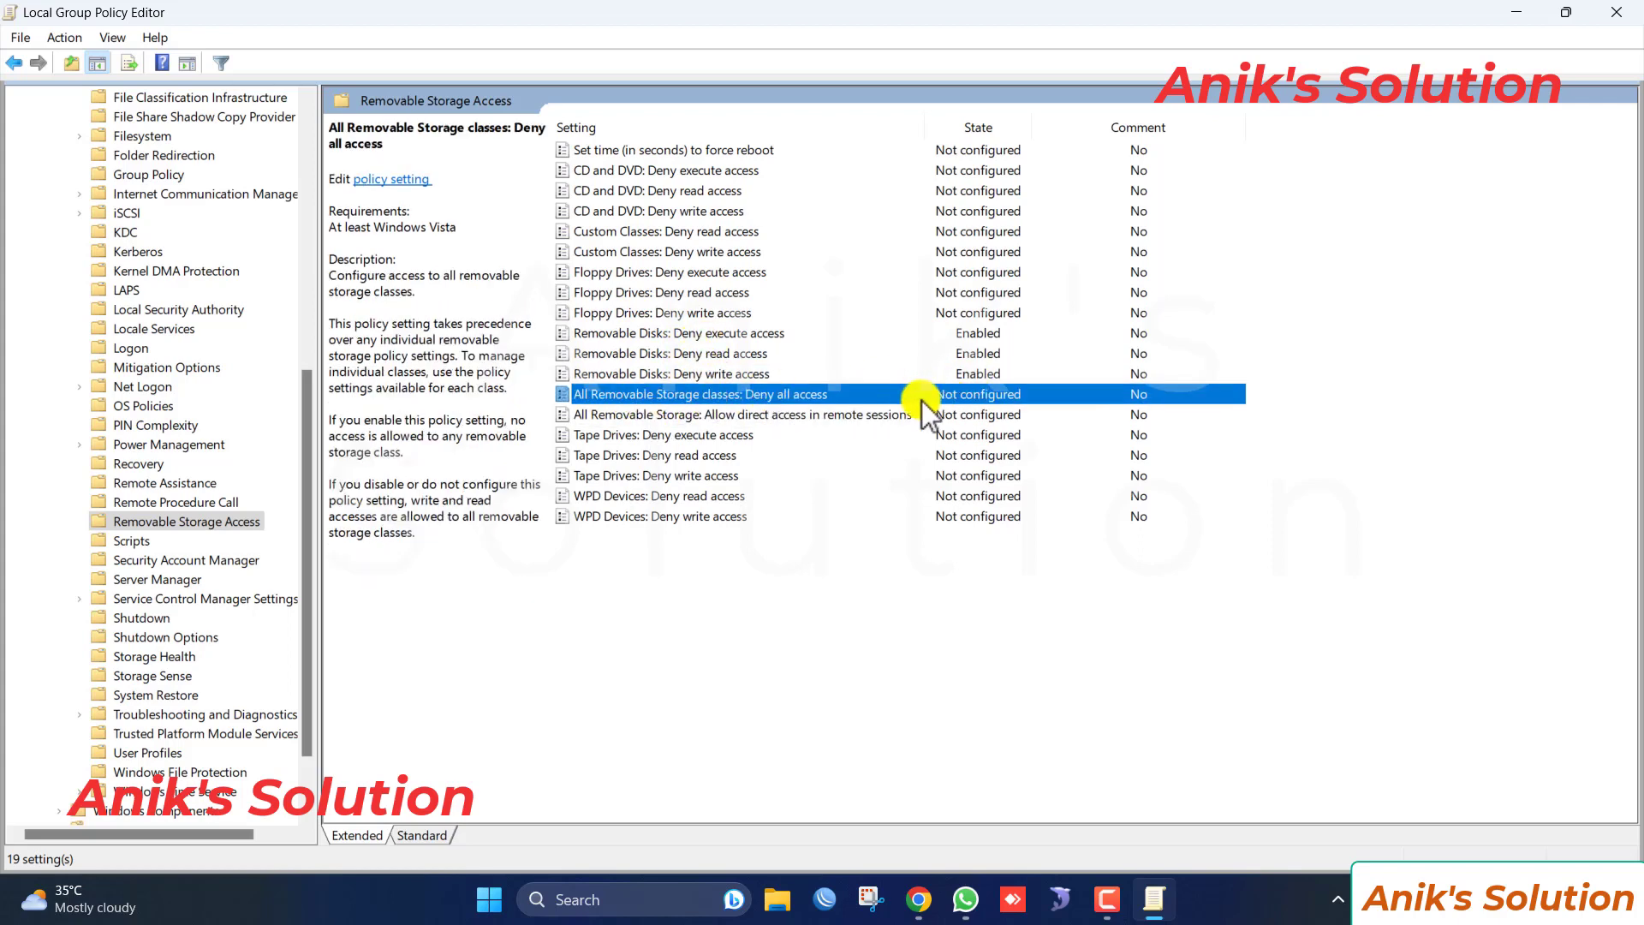
# Review the Tape Drives and WPD Devices deny access policies in the Removable Storage Access list
pyautogui.click(655, 435)
pyautogui.click(654, 456)
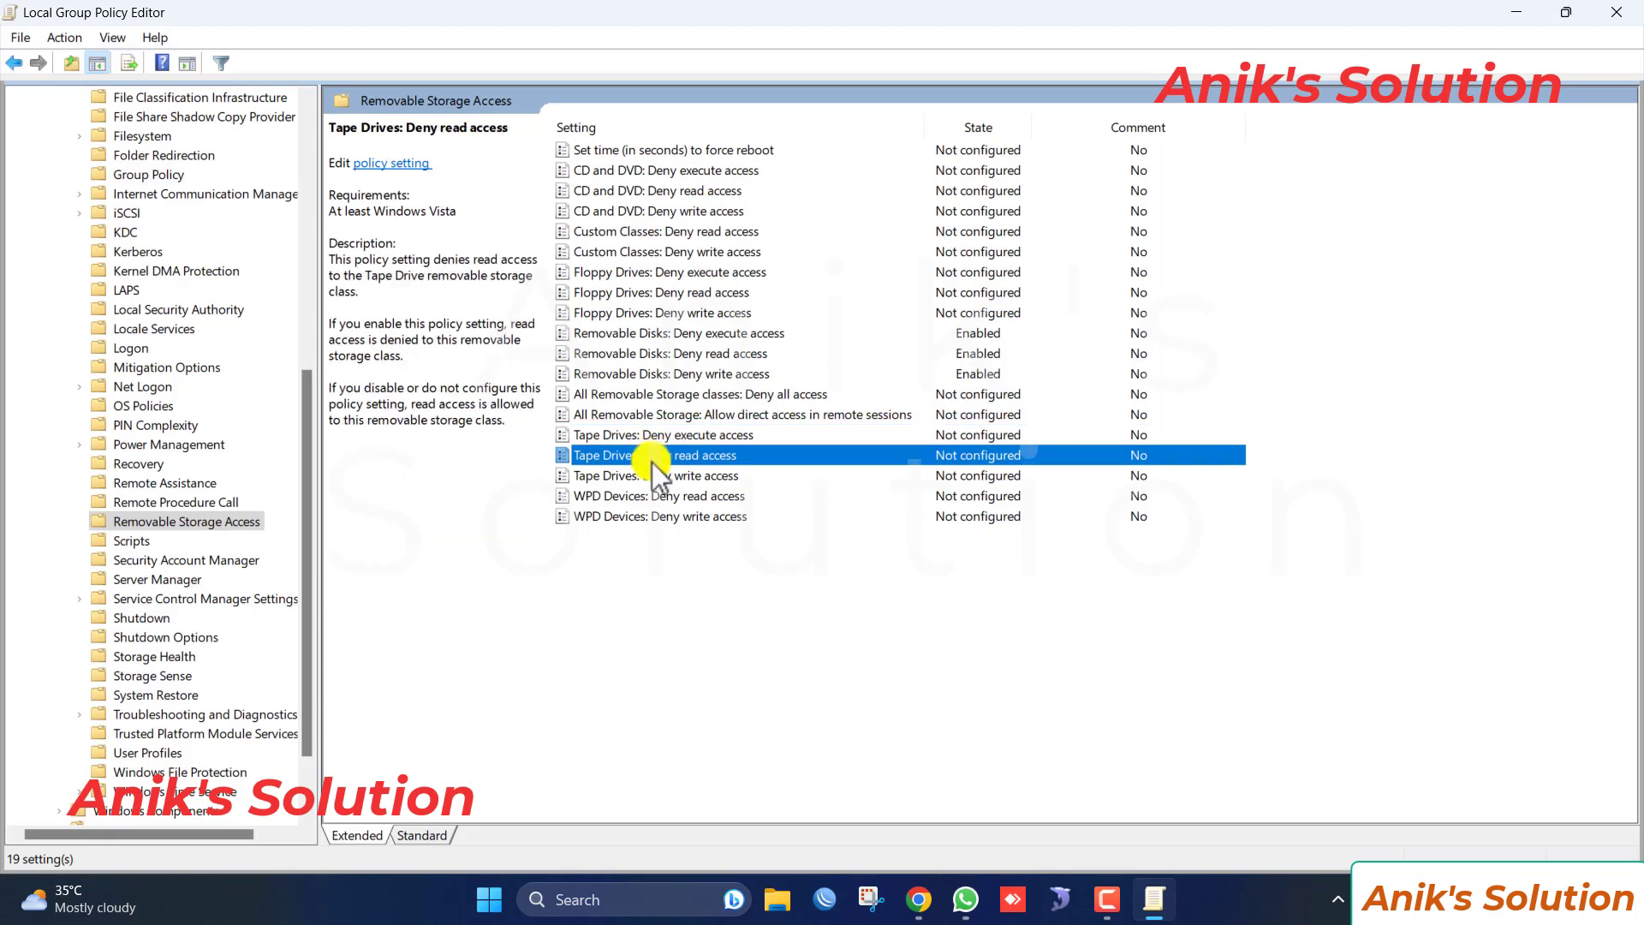
pyautogui.click(657, 496)
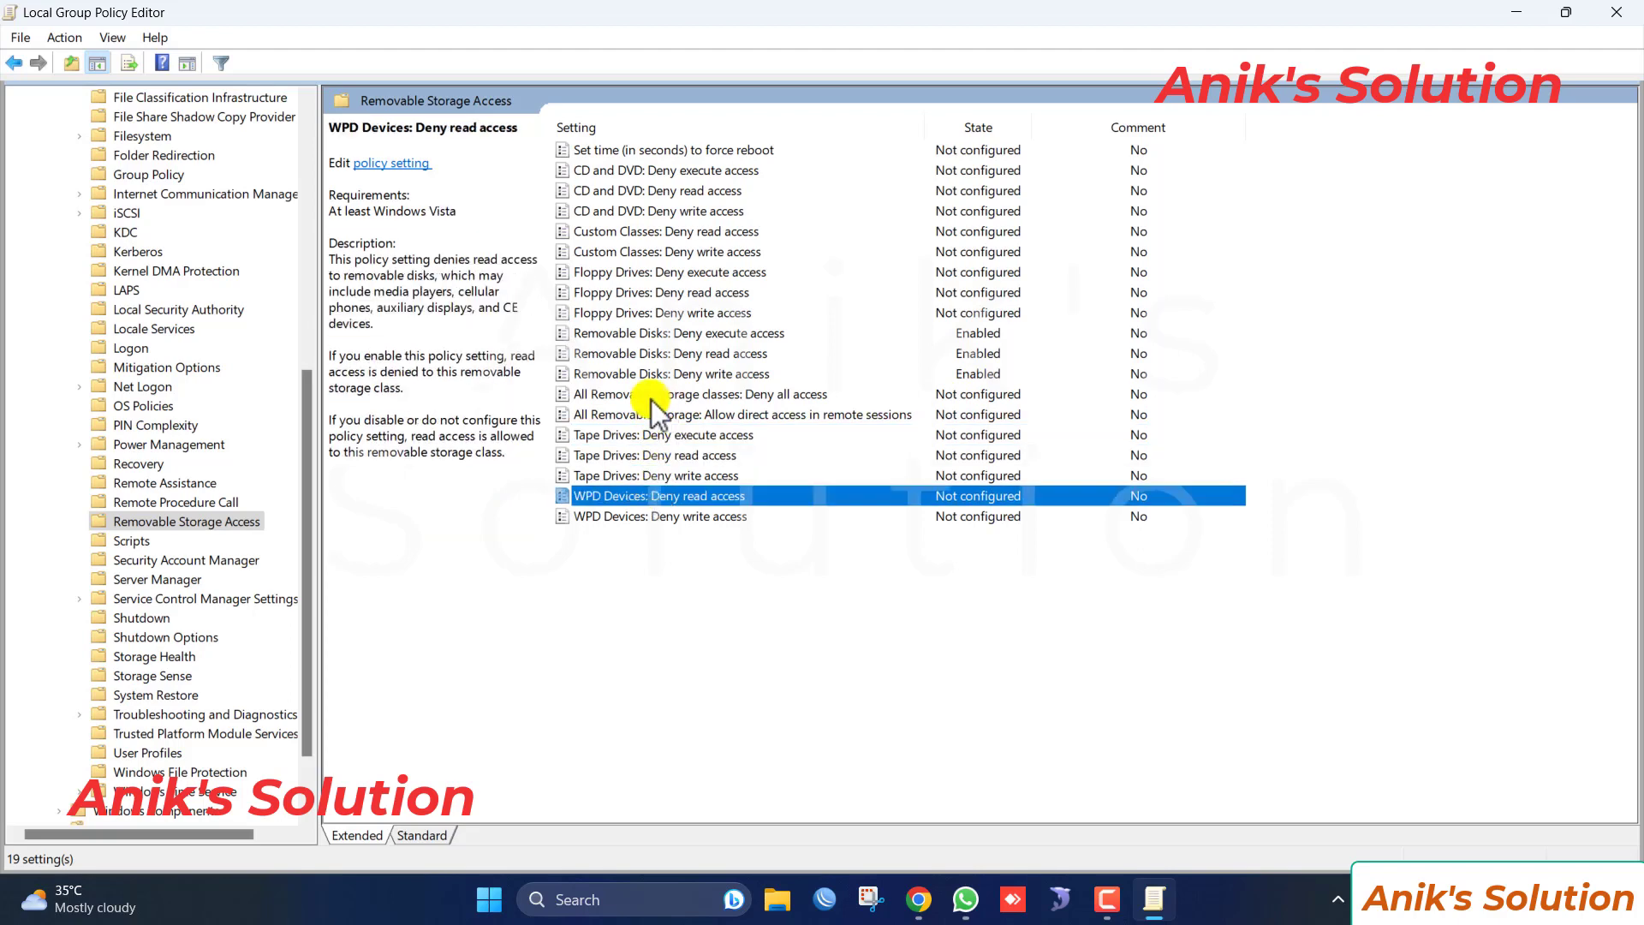
# Set the policy "Removable Disks: Deny execute access" back to Not Configured
pyautogui.doubleClick(716, 333)
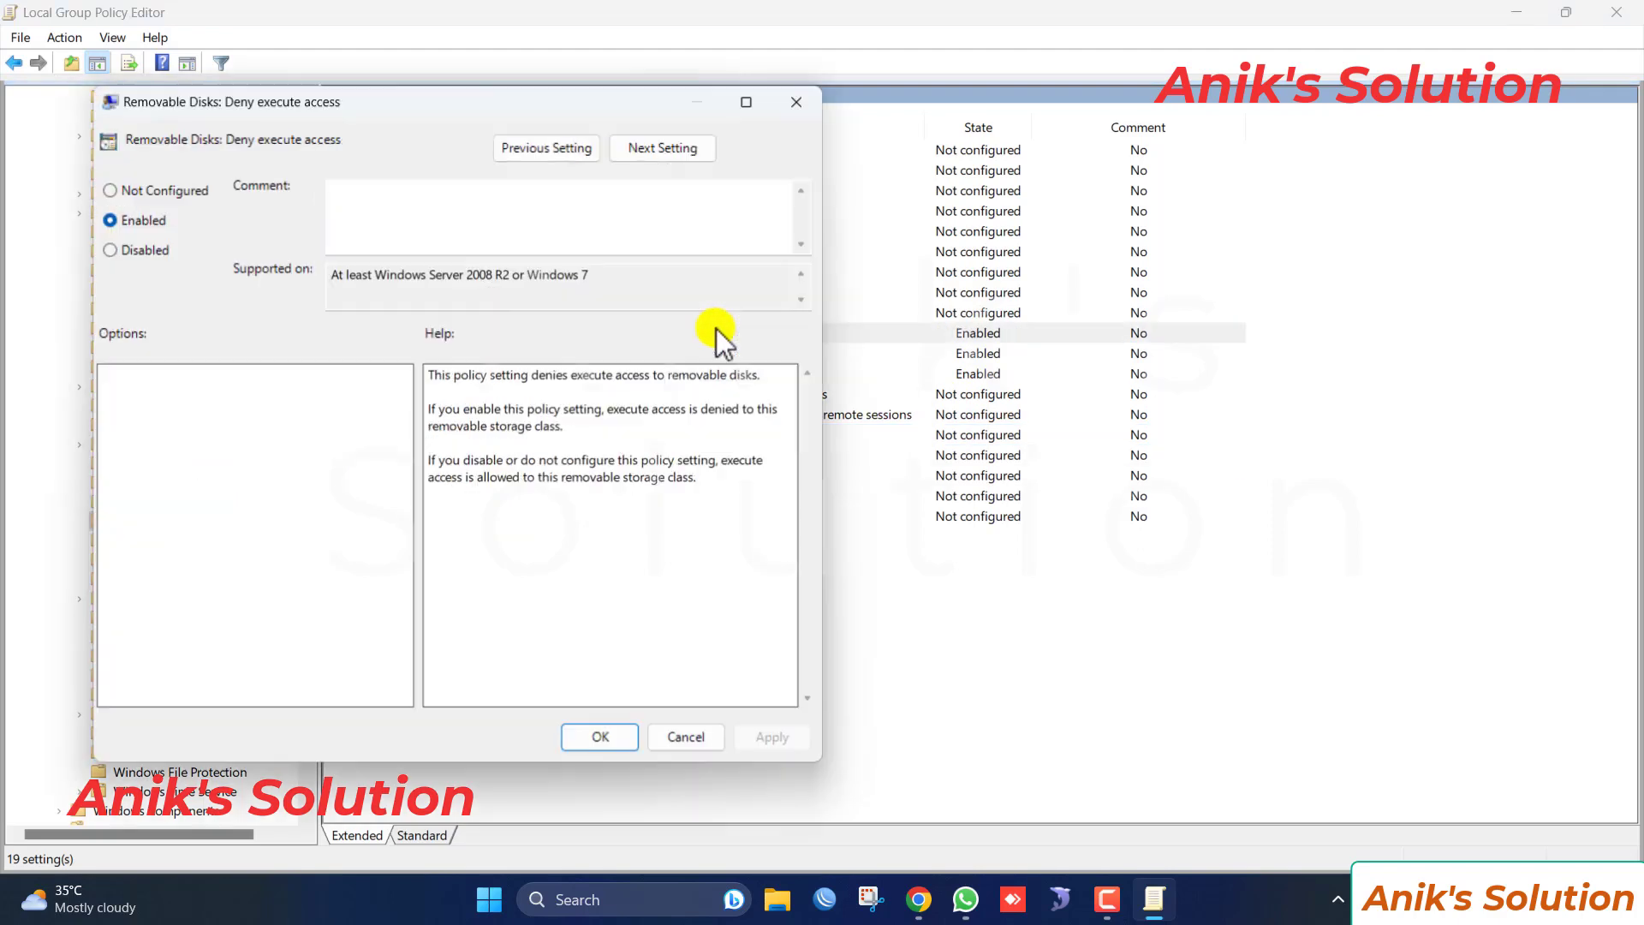
pyautogui.click(148, 191)
pyautogui.click(625, 736)
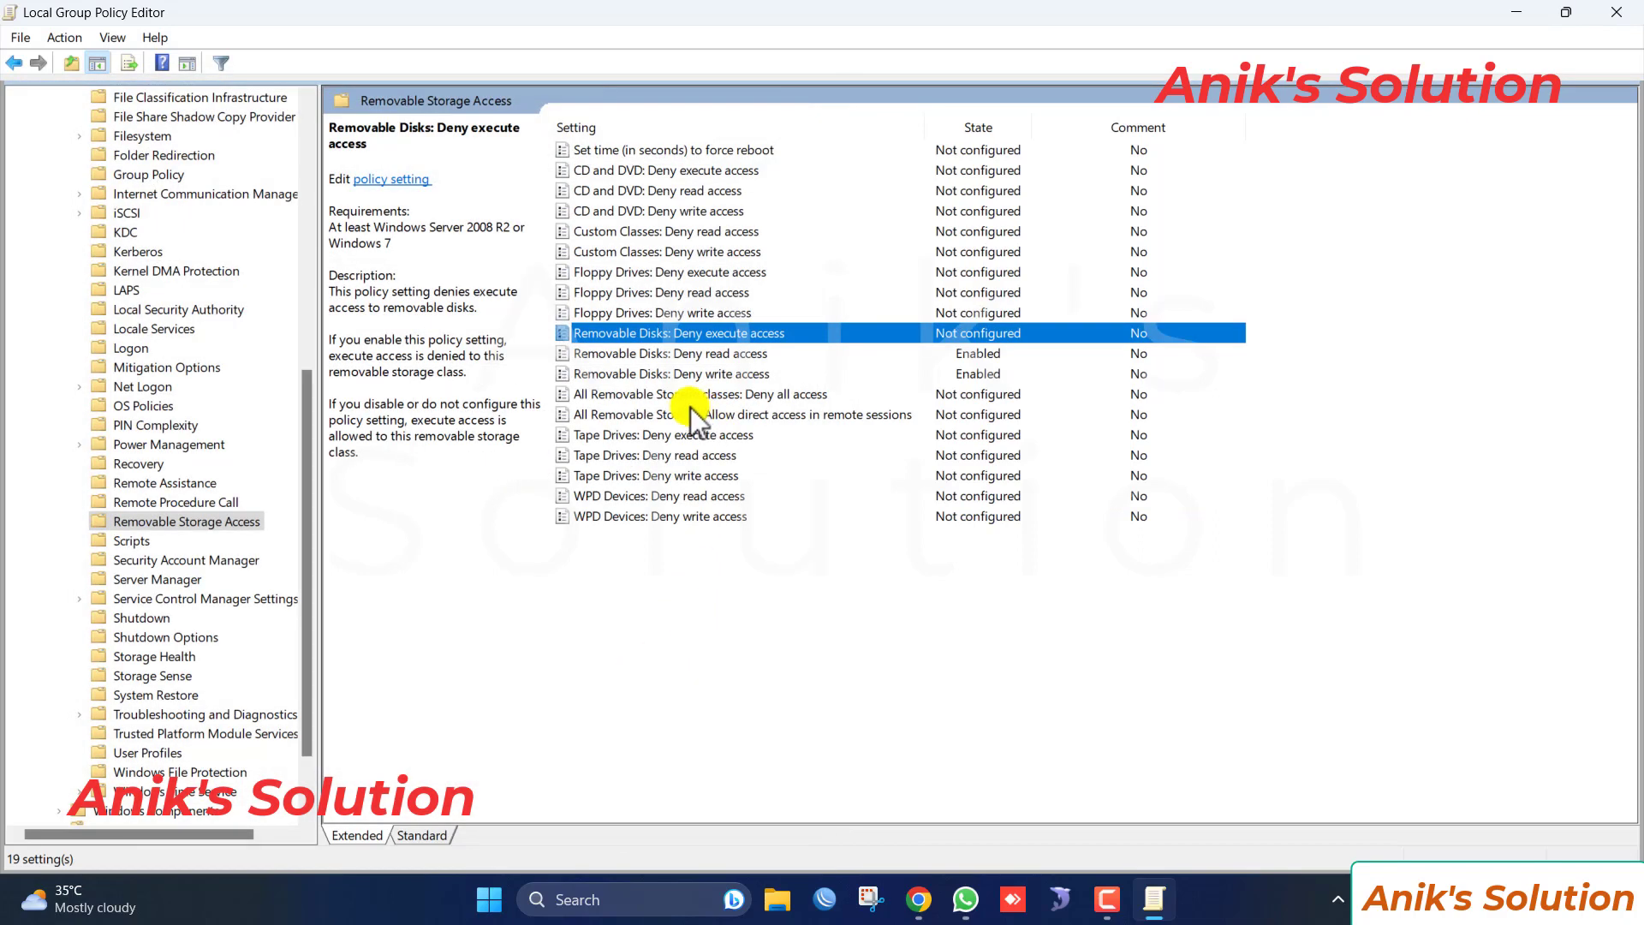
# Set the policy "Removable Disks: Deny read access" back to Not Configured
pyautogui.click(690, 354)
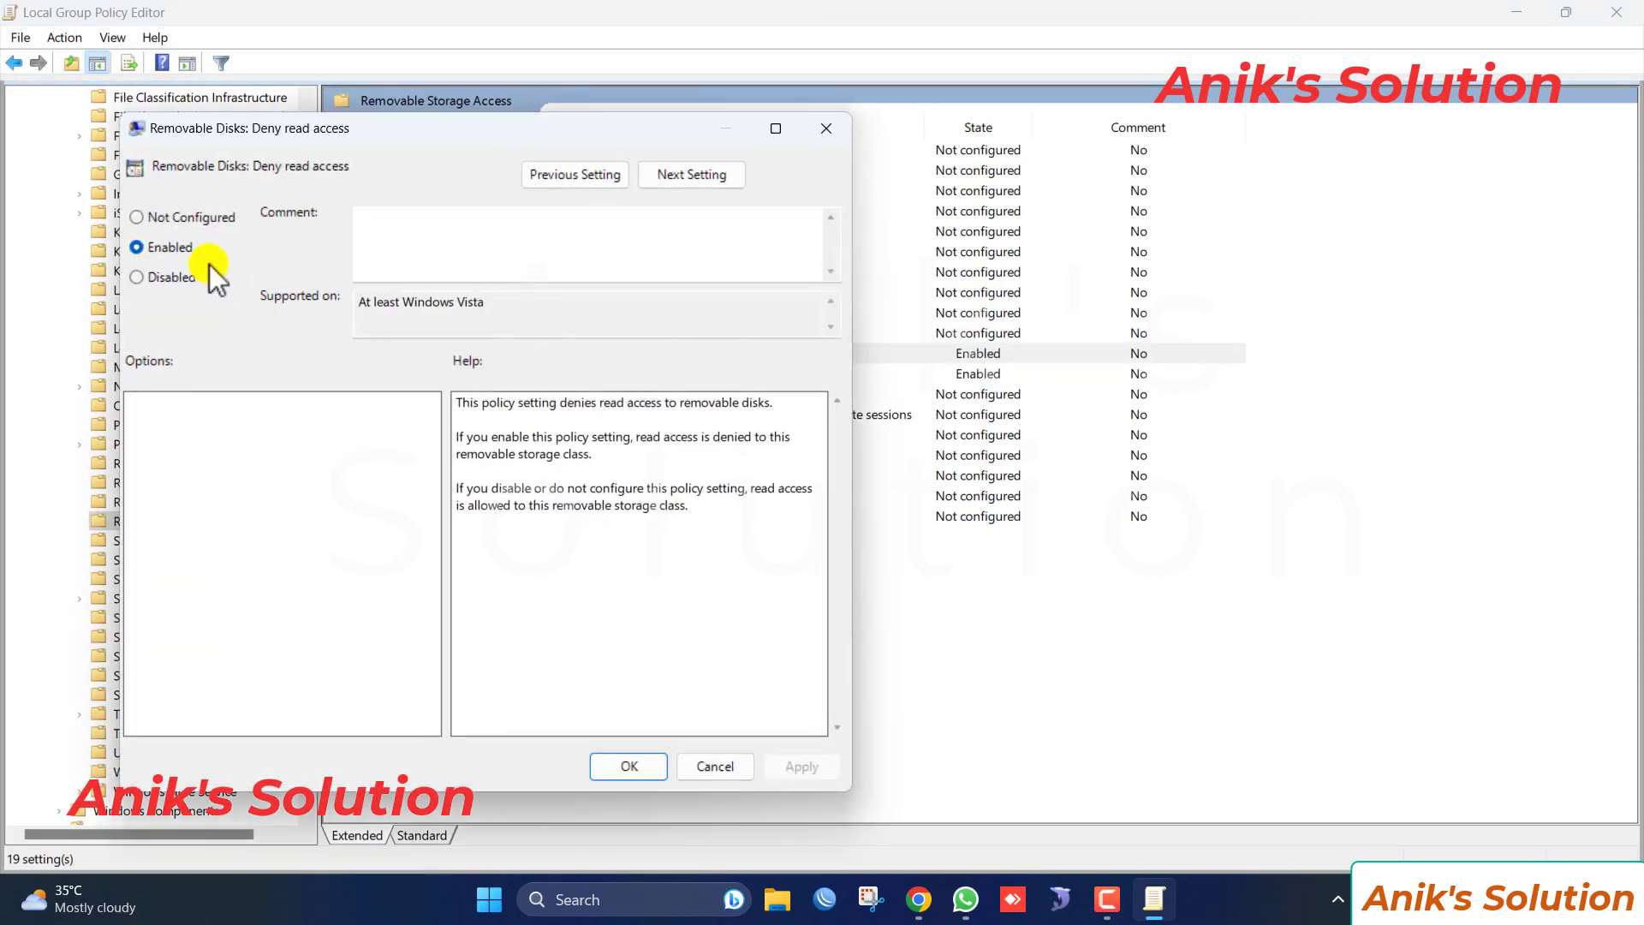
pyautogui.click(169, 218)
pyautogui.click(632, 767)
# Set the policy "Removable Disks: Deny write access" back to Not Configured and close the Local Group Policy Editor
pyautogui.doubleClick(685, 373)
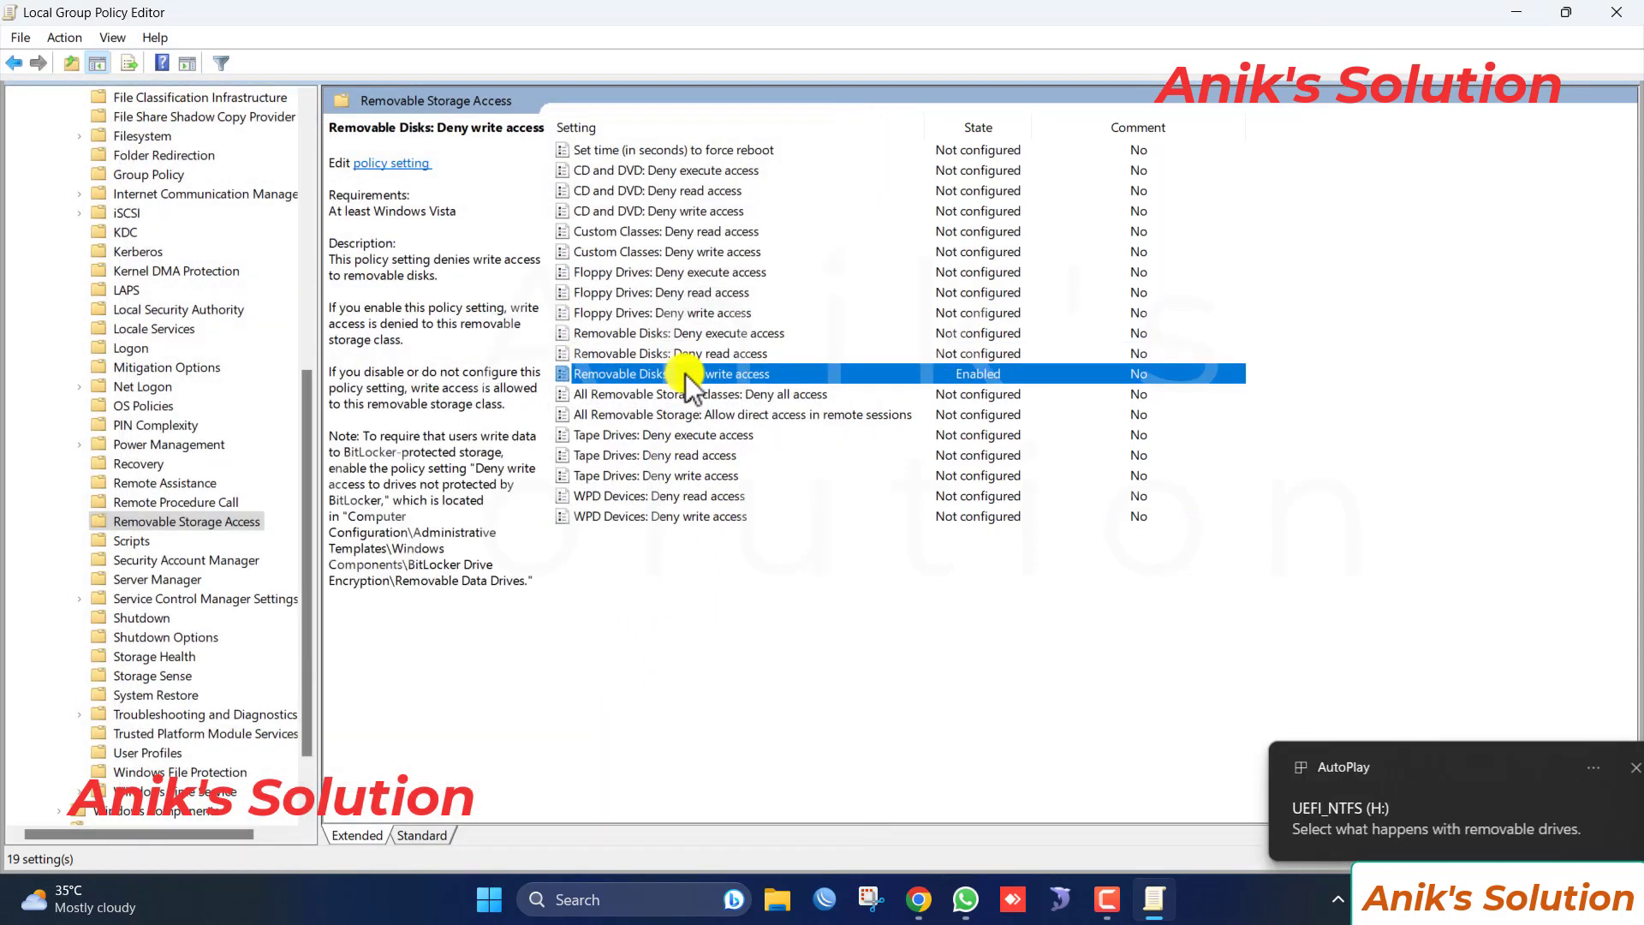
pyautogui.click(218, 246)
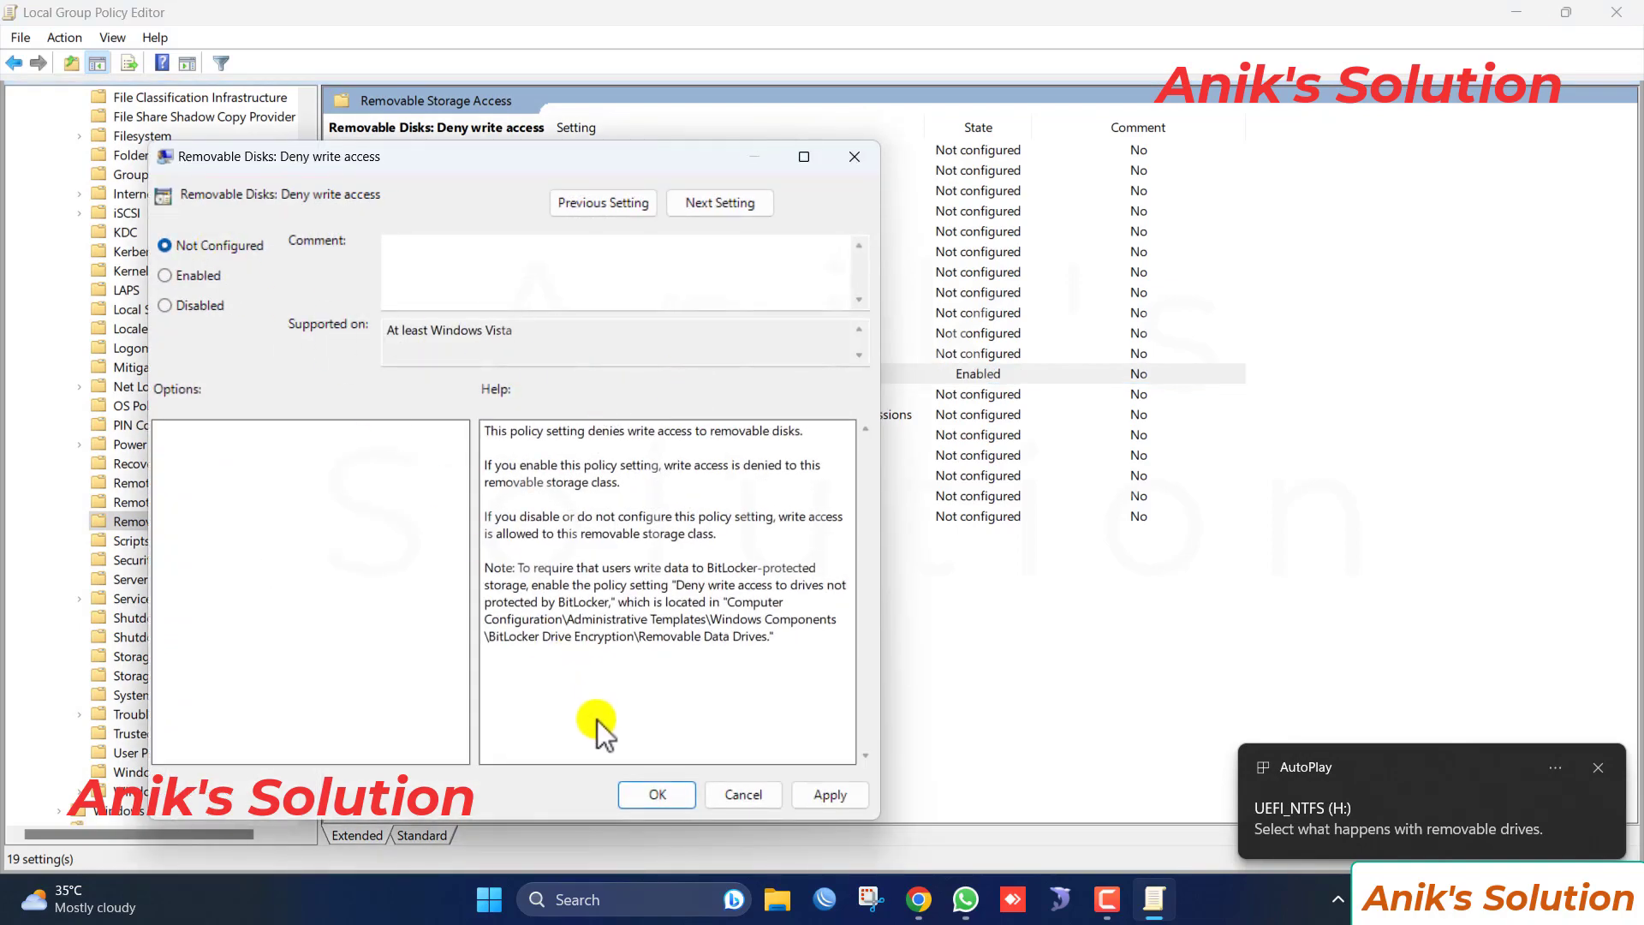
pyautogui.click(660, 796)
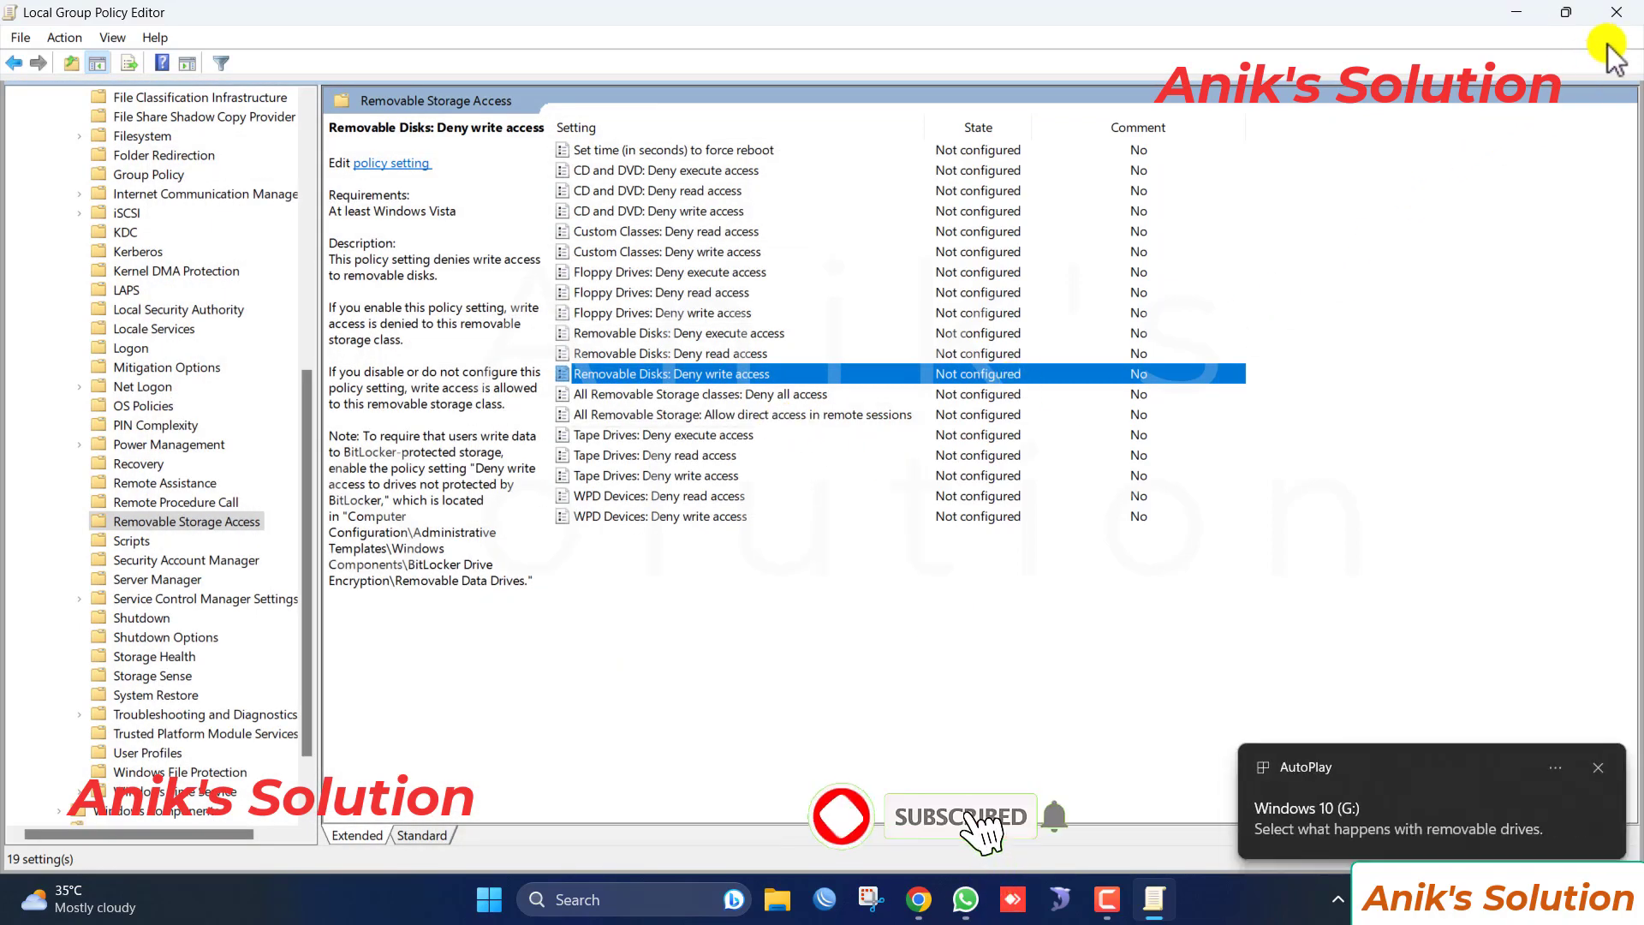
pyautogui.click(1616, 12)
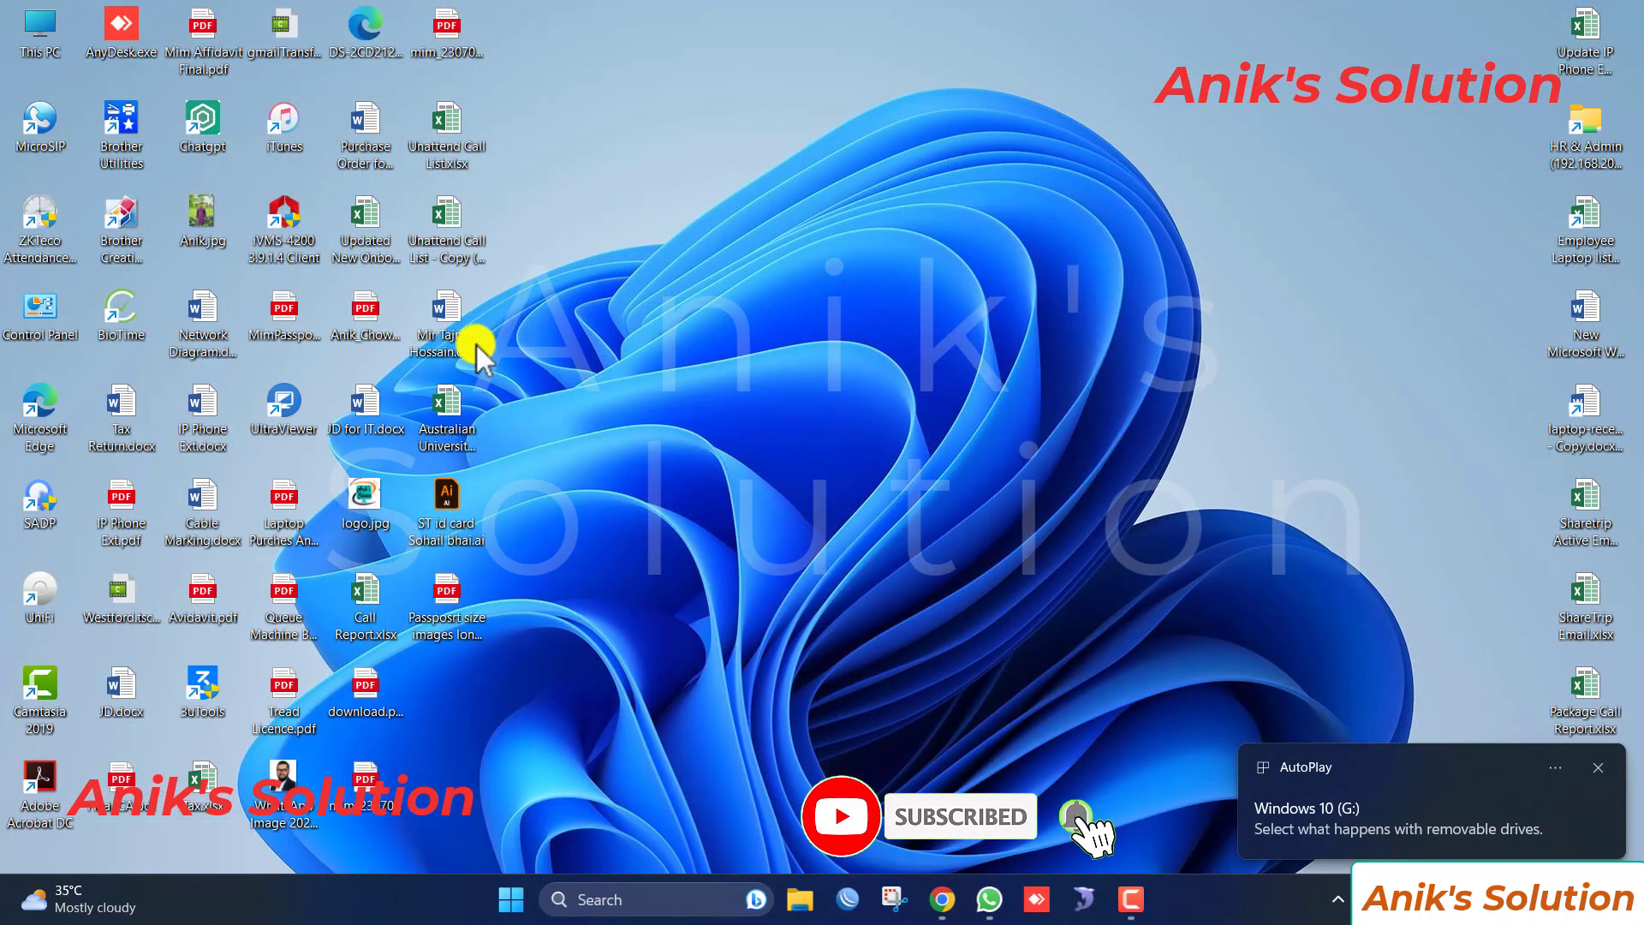
# Open removable drive Windows 10 (G:) from This PC to test access, return to This PC and close File Explorer
pyautogui.doubleClick(39, 34)
pyautogui.doubleClick(1404, 223)
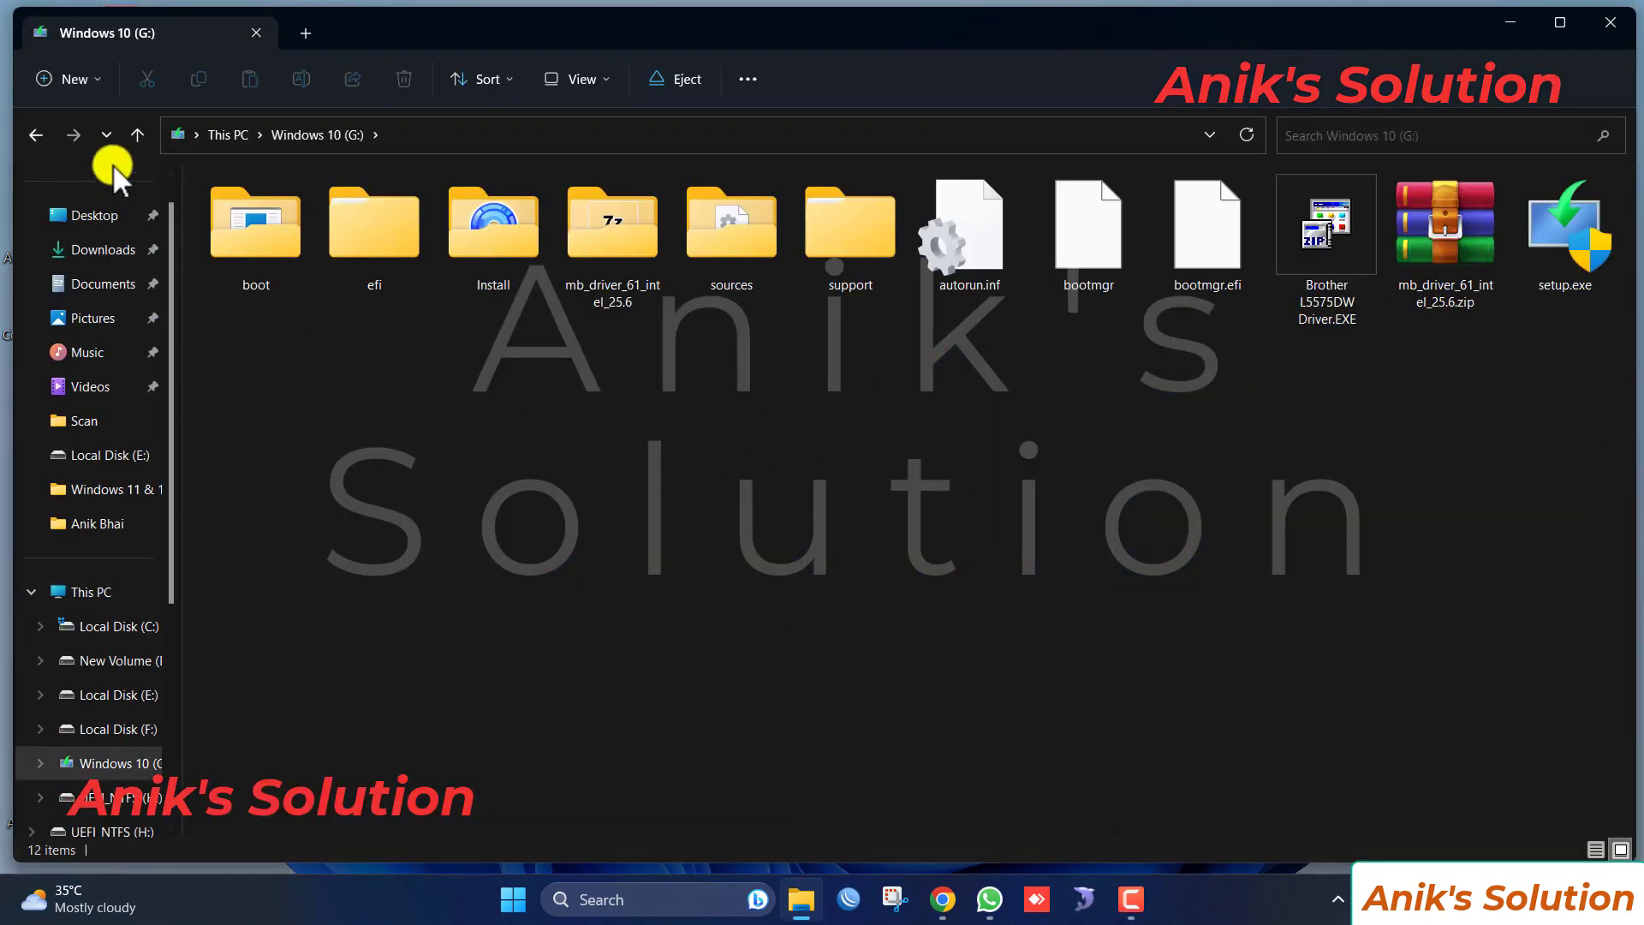
pyautogui.click(134, 133)
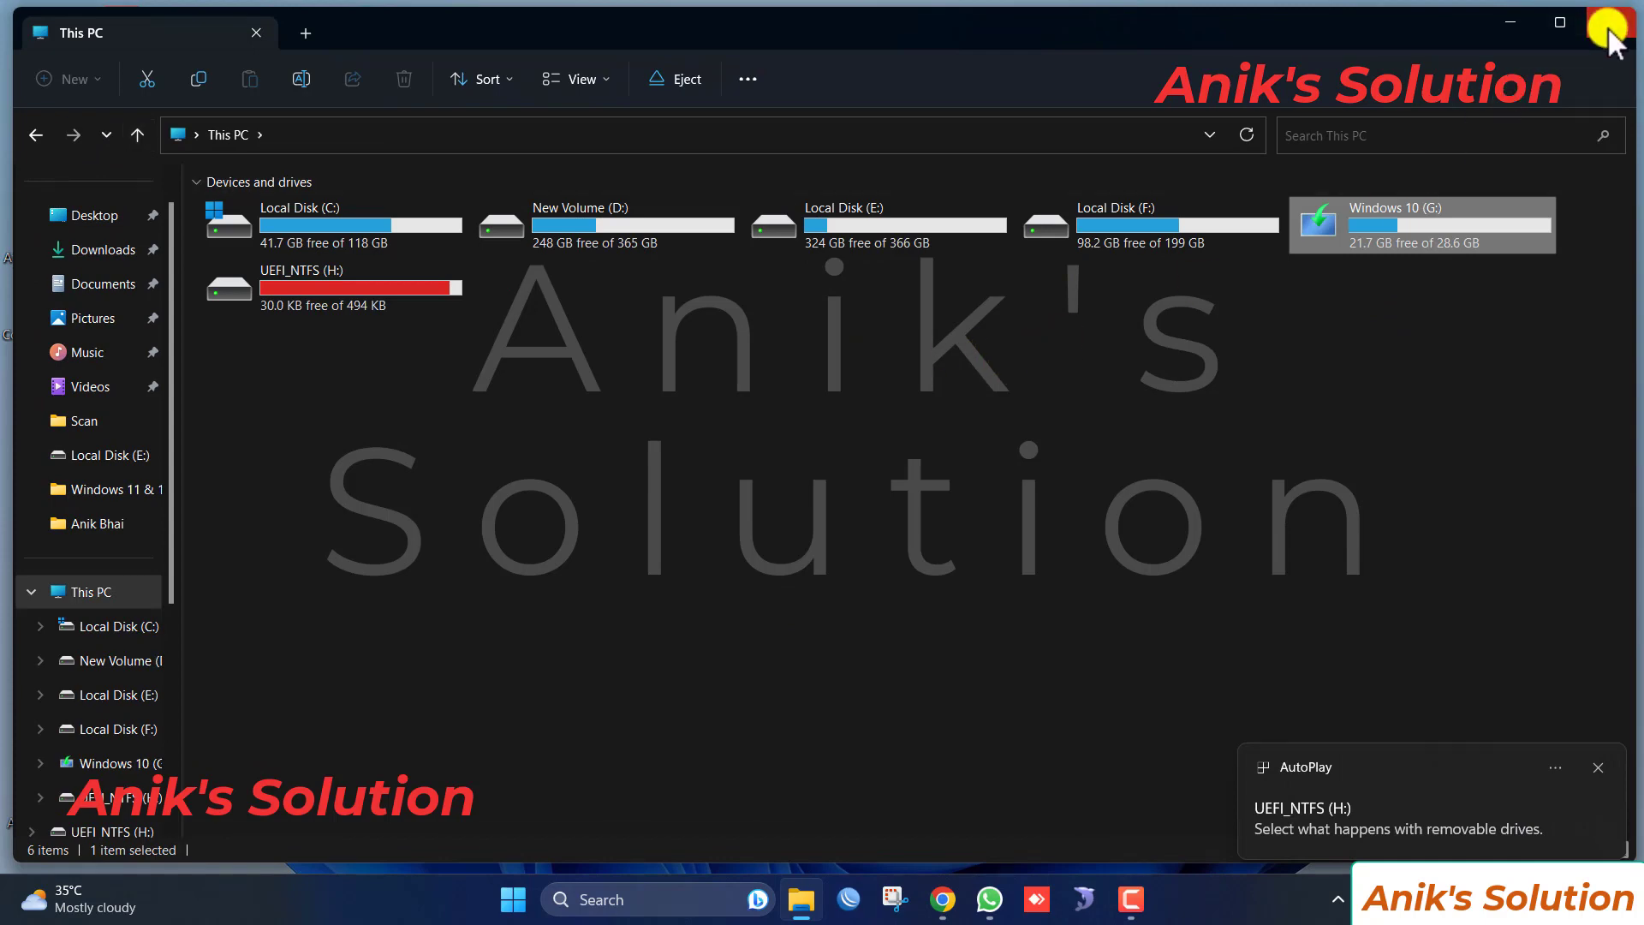
pyautogui.click(1608, 24)
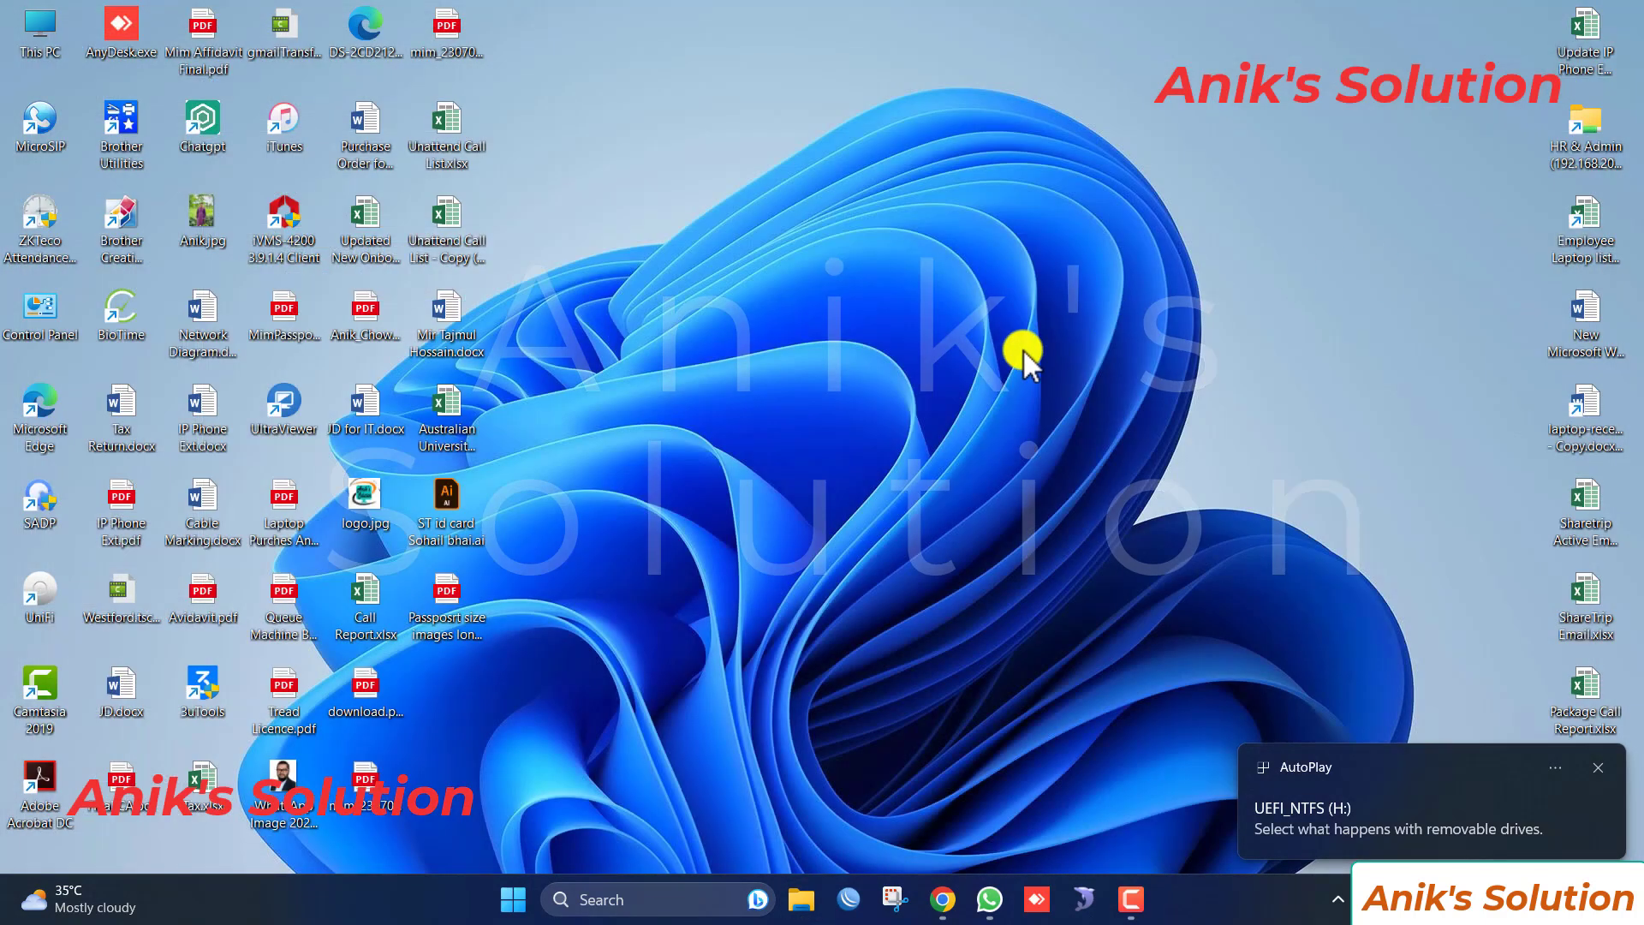